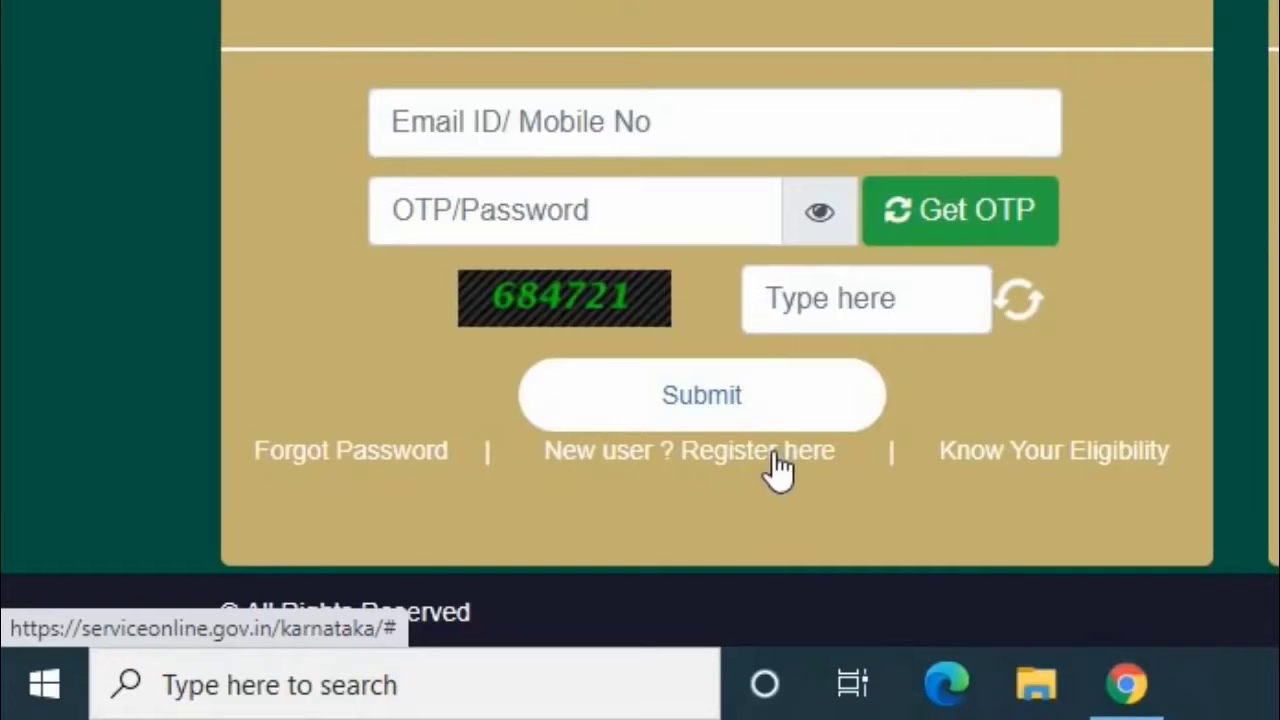
Register a new DigiLocker account with Aadhaar and OTP, and allow Seva Sindhu access
click(772, 462)
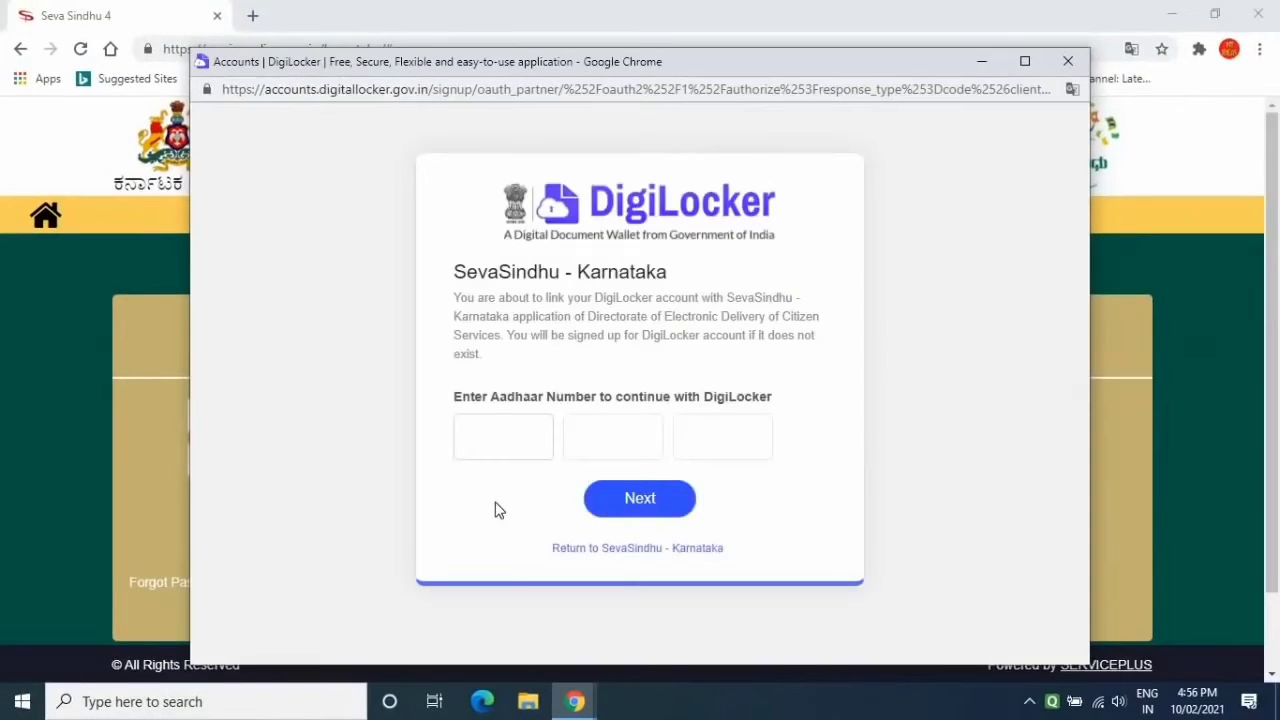
click(491, 443)
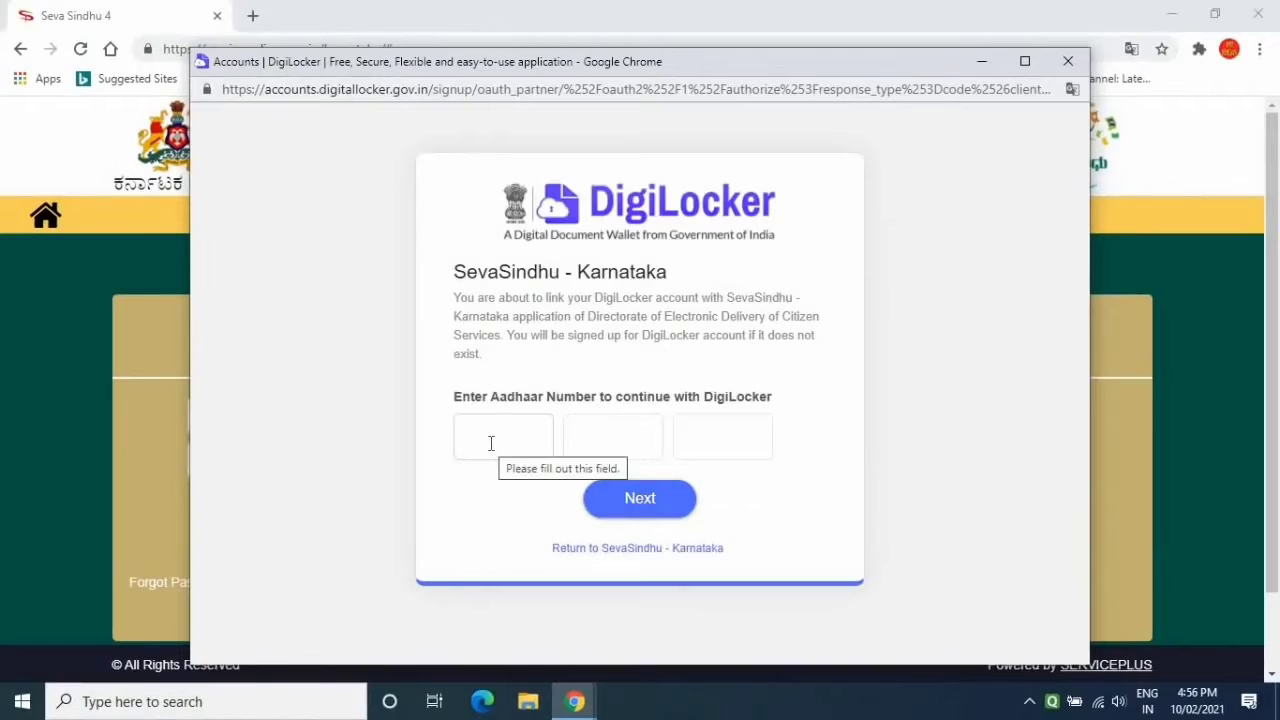
click(640, 494)
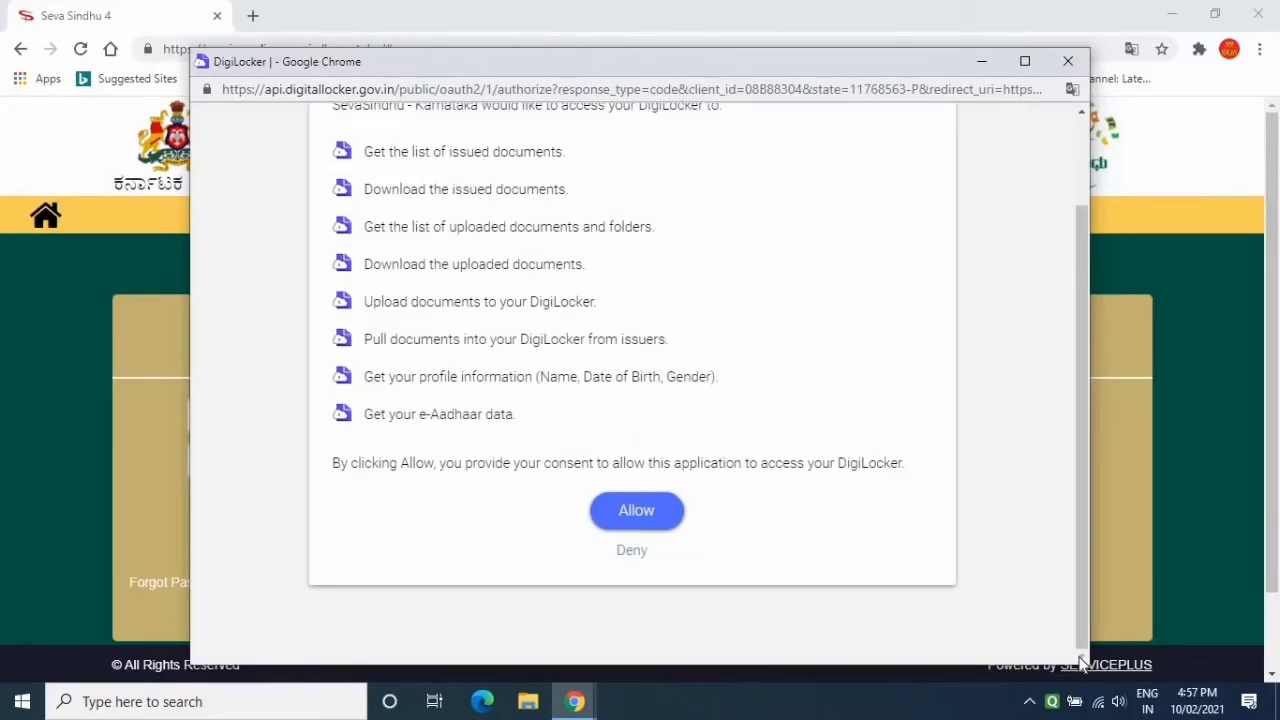
click(633, 522)
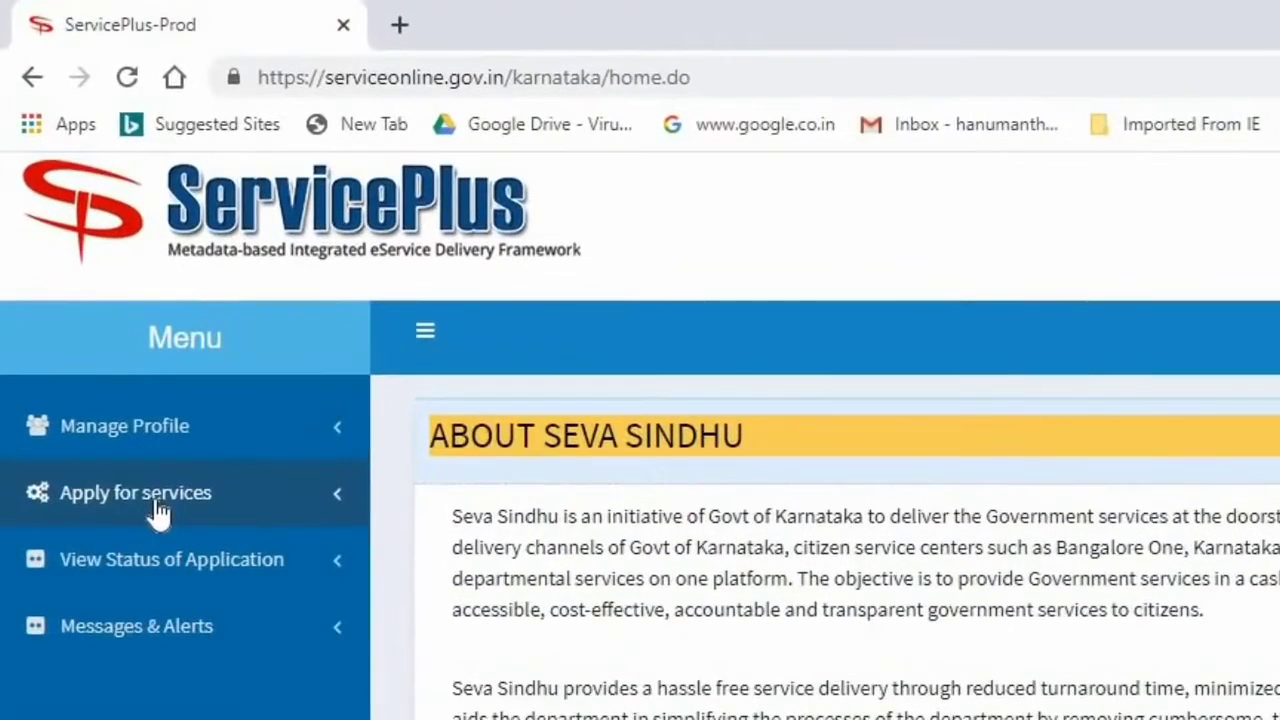
Expand Apply for services and list all available Karnataka services, ready to search
click(158, 511)
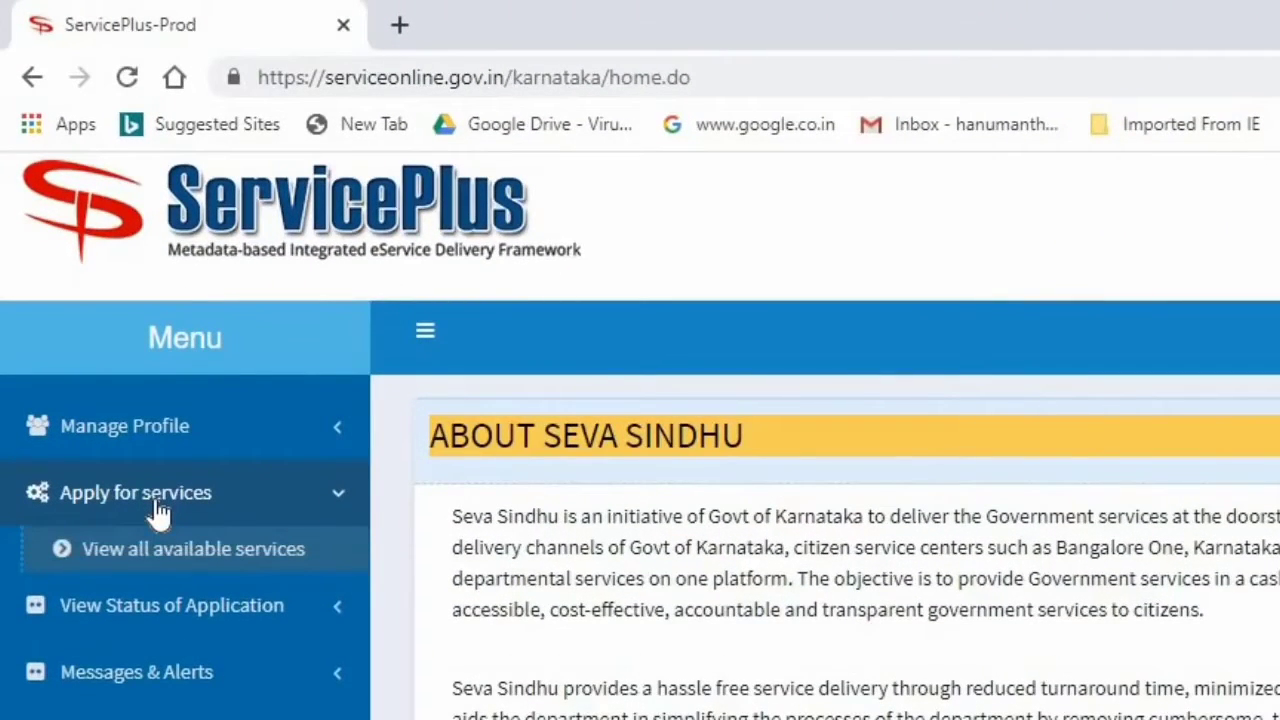
click(250, 560)
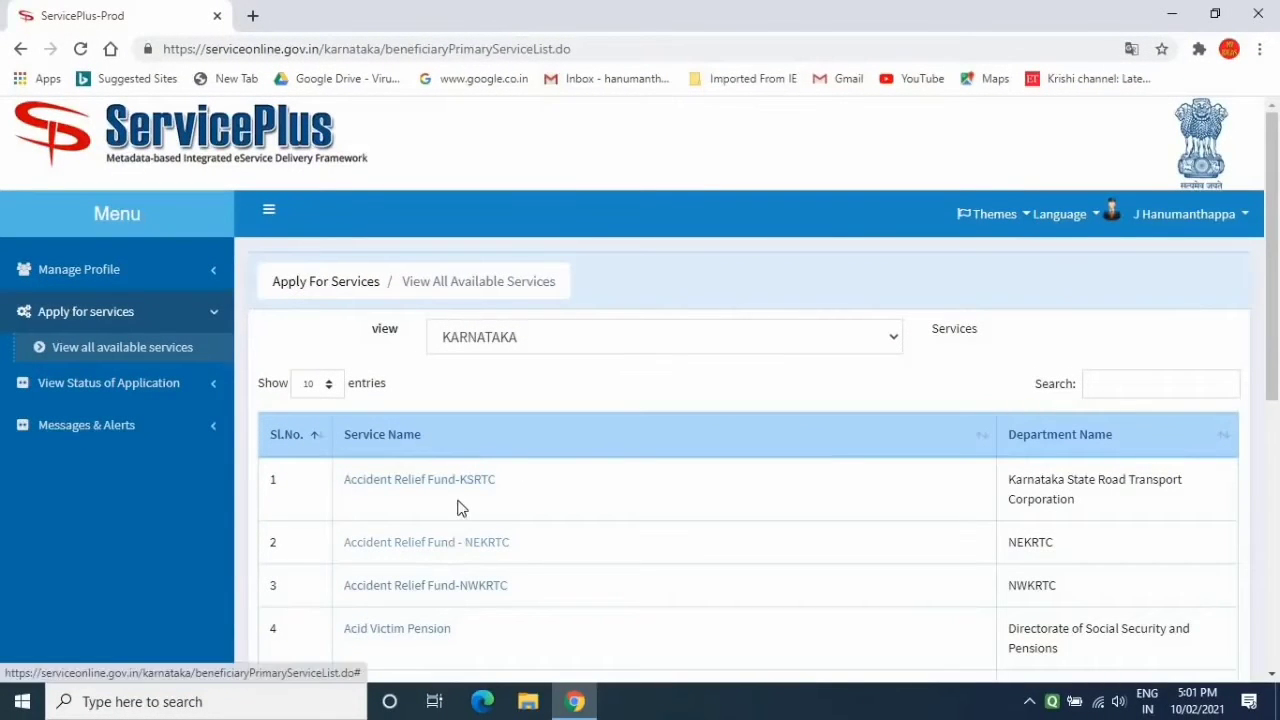
click(1111, 386)
Filter services by 'cast' and open Application For Caste Certificate
text(cast)
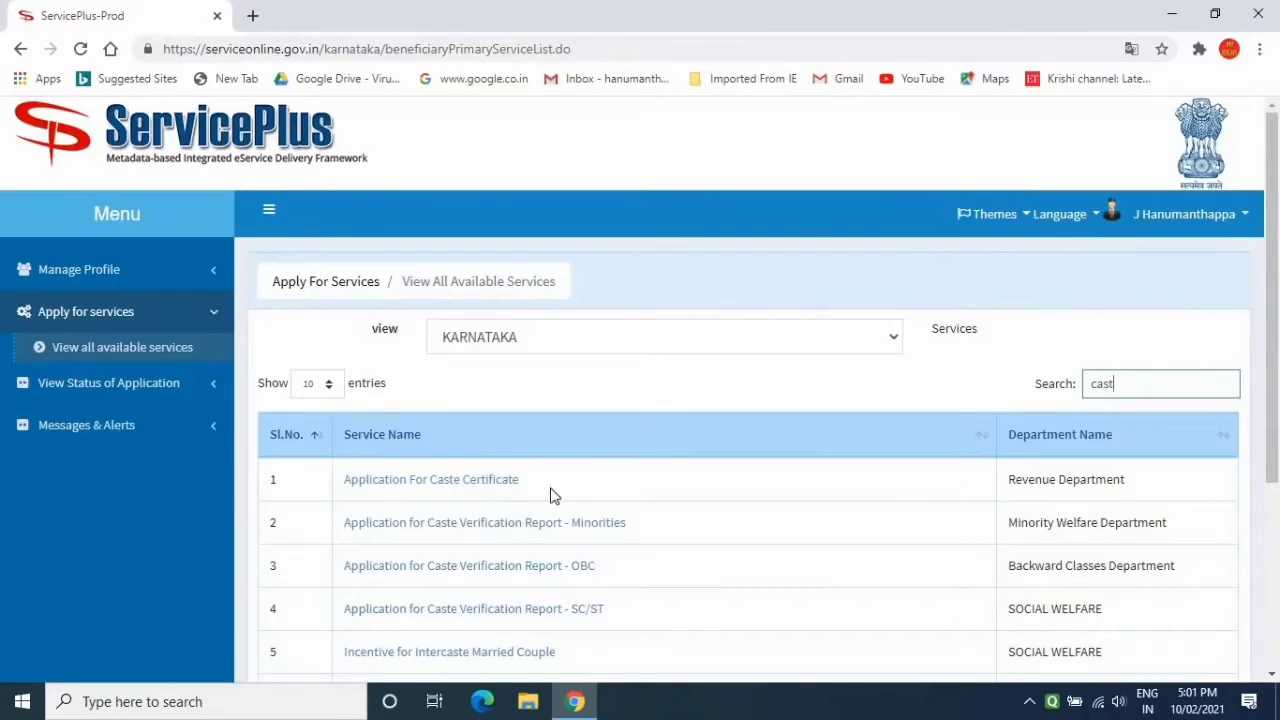
click(435, 483)
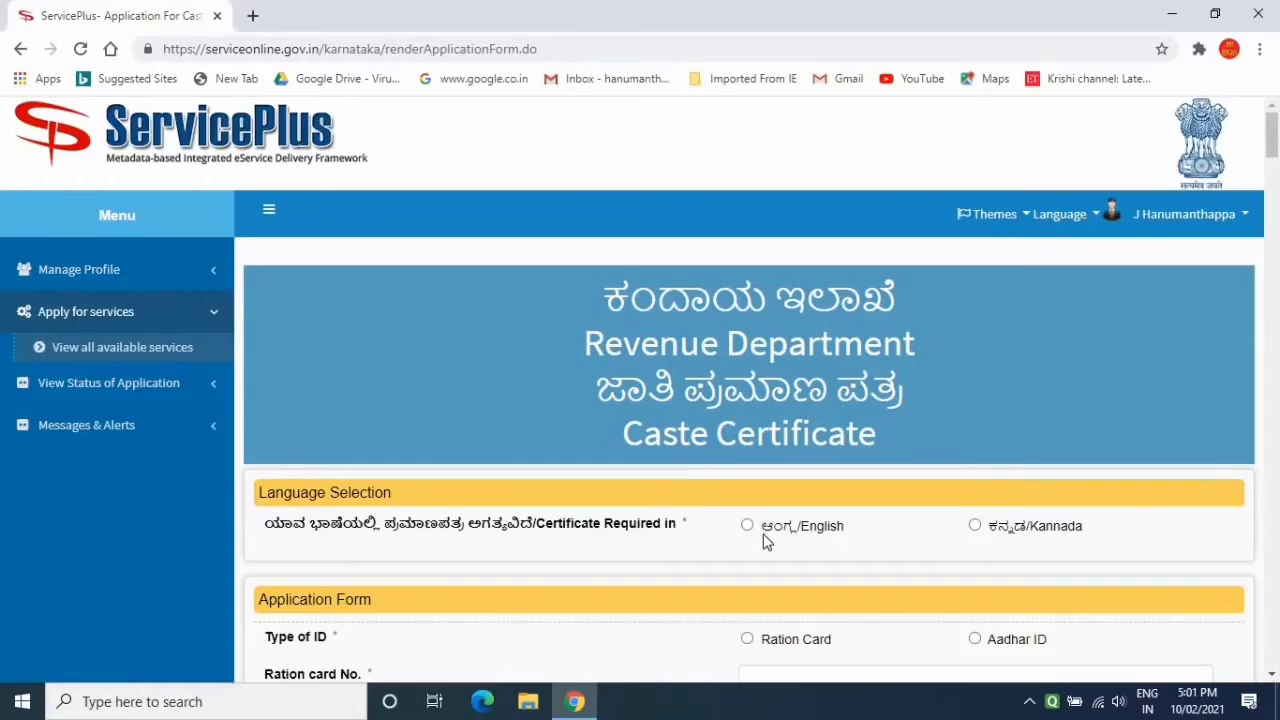
Request the certificate in Kannada and choose Aadhaar ID as the identity proof
click(975, 526)
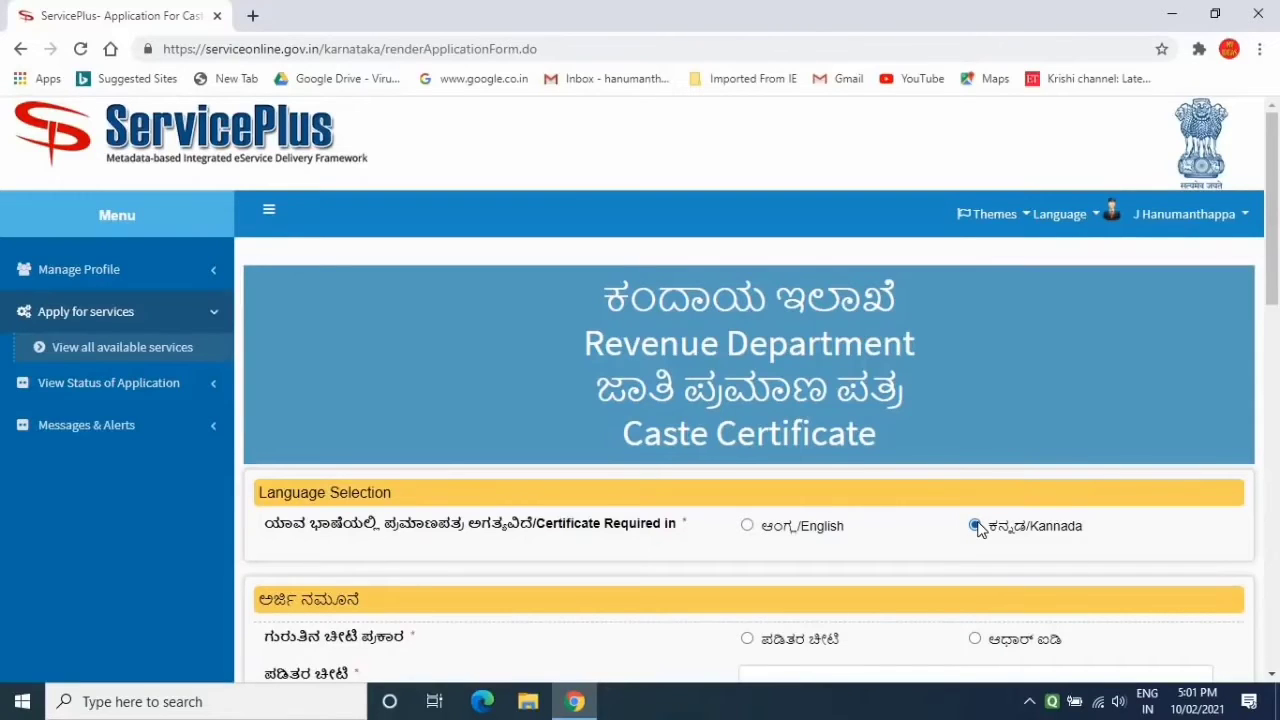
click(1272, 675)
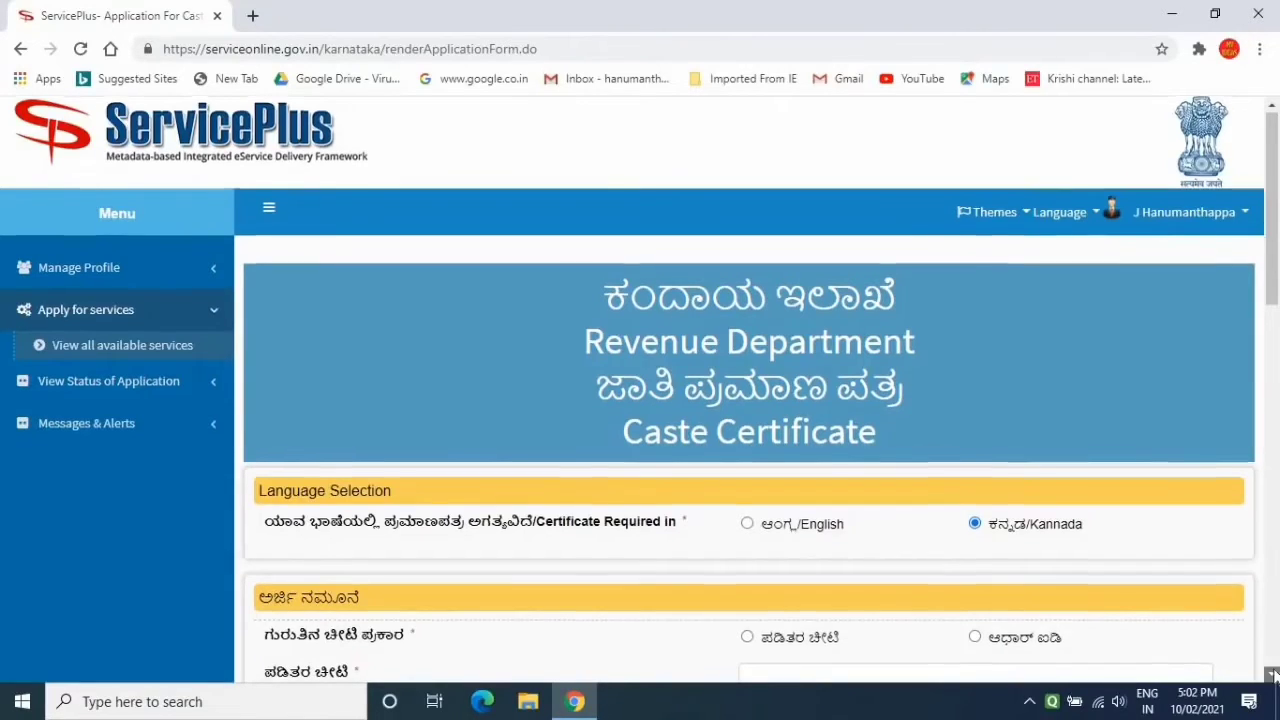
click(1272, 675)
click(1272, 675)
click(1272, 675)
click(1272, 675)
click(1272, 675)
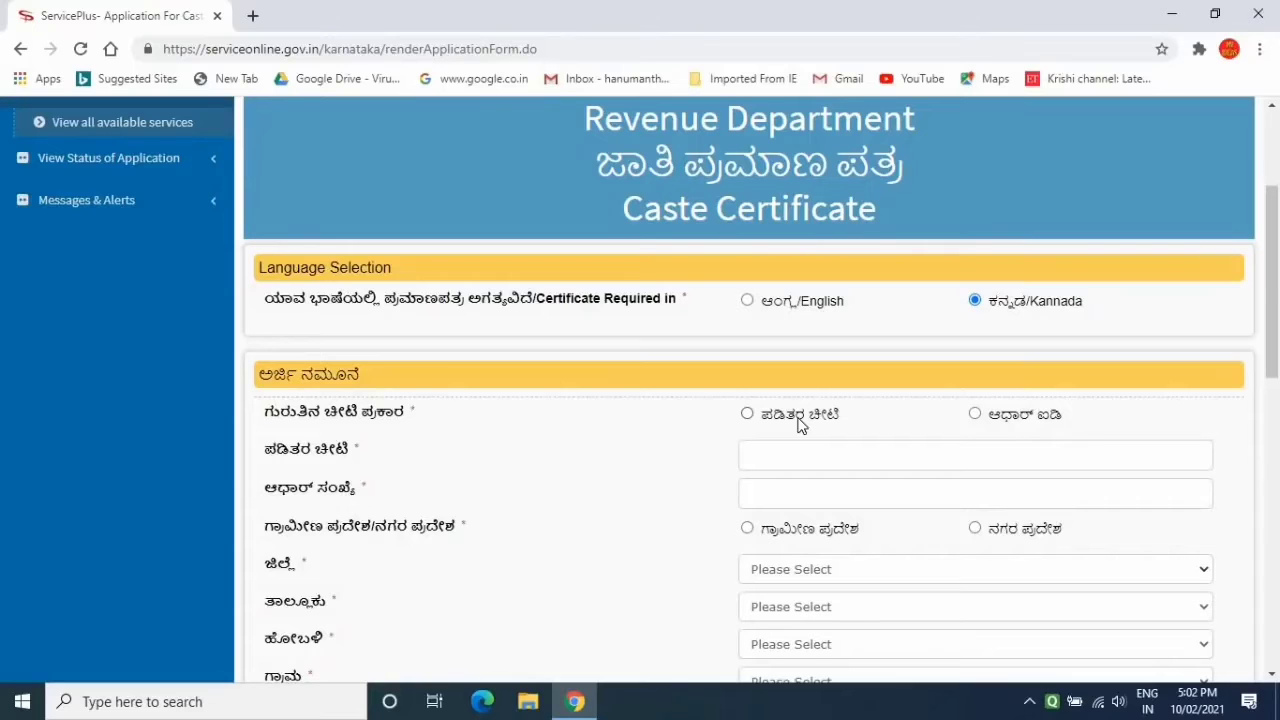
click(975, 414)
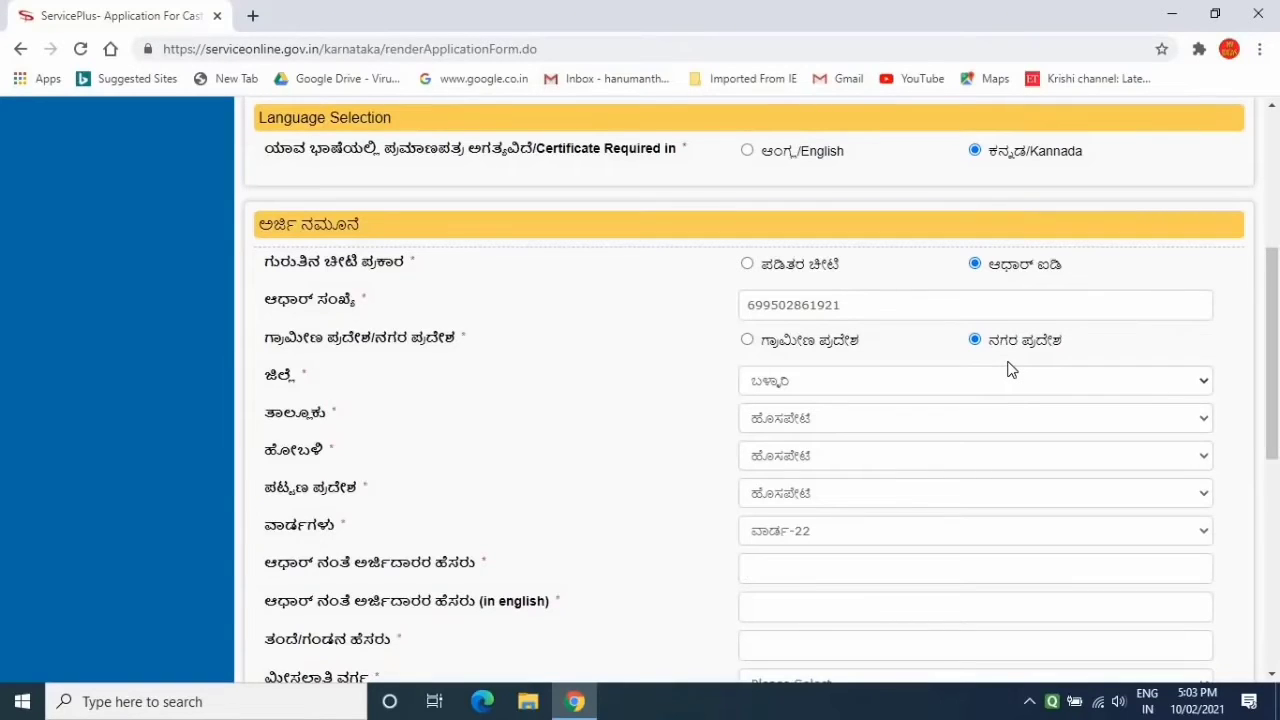
Set district ಬಳ್ಳಾರಿ, taluk ಹೊಸಪೇಟೆ and hobli ಹೊಸಪೇಟೆ
click(815, 381)
click(815, 393)
click(815, 428)
click(815, 428)
click(835, 458)
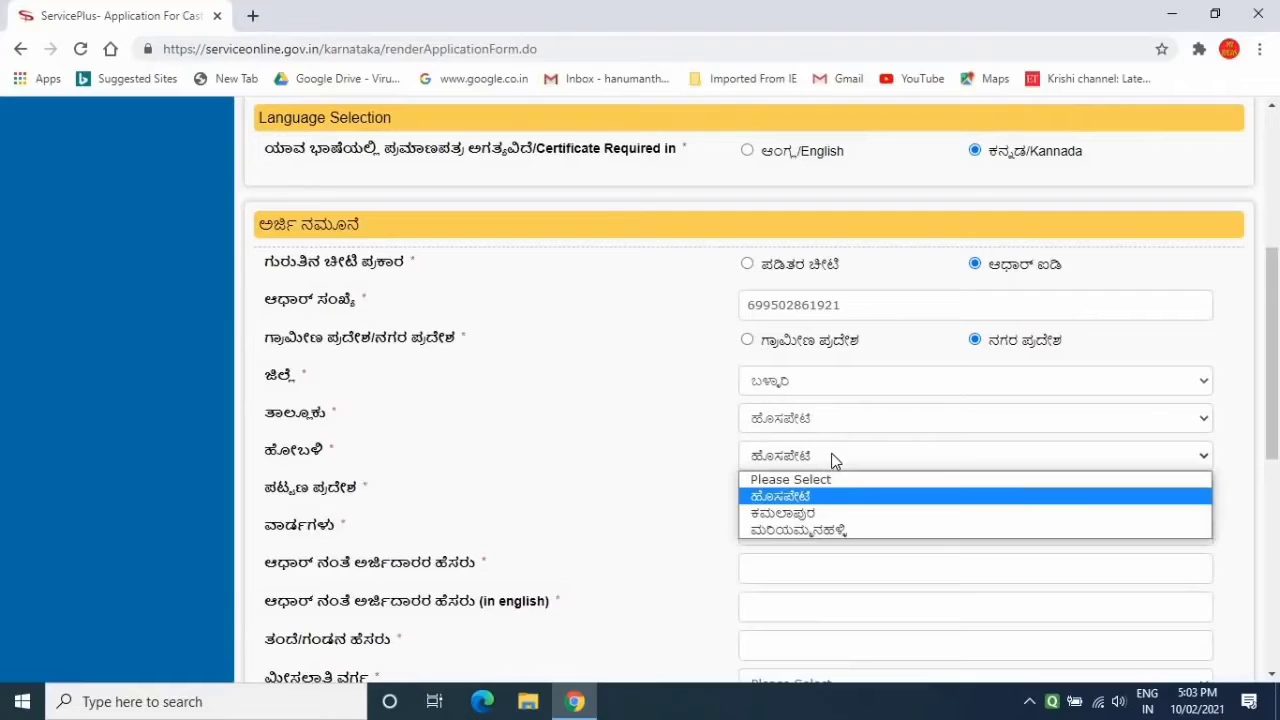
click(805, 492)
Set town ಹೊಸಪೇಟೆ and ward ವಾರ್ಡ್-22, then open a blank browser tab
click(826, 507)
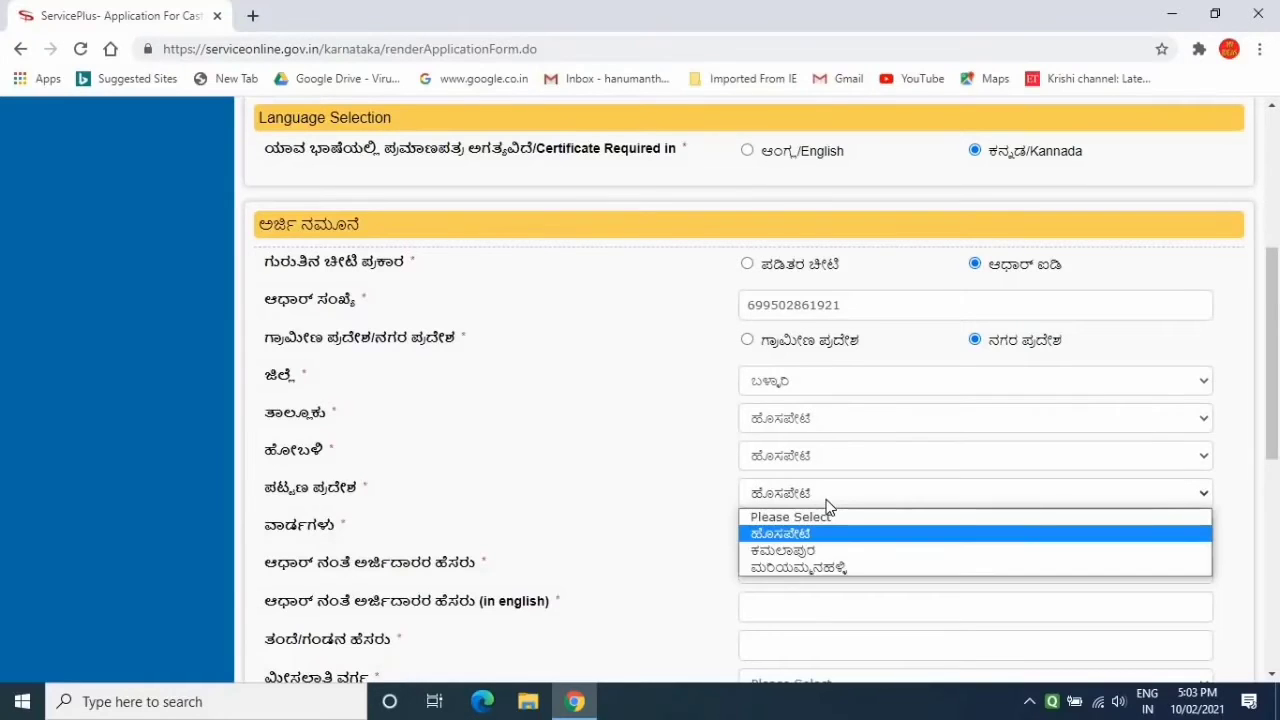
click(810, 534)
click(814, 538)
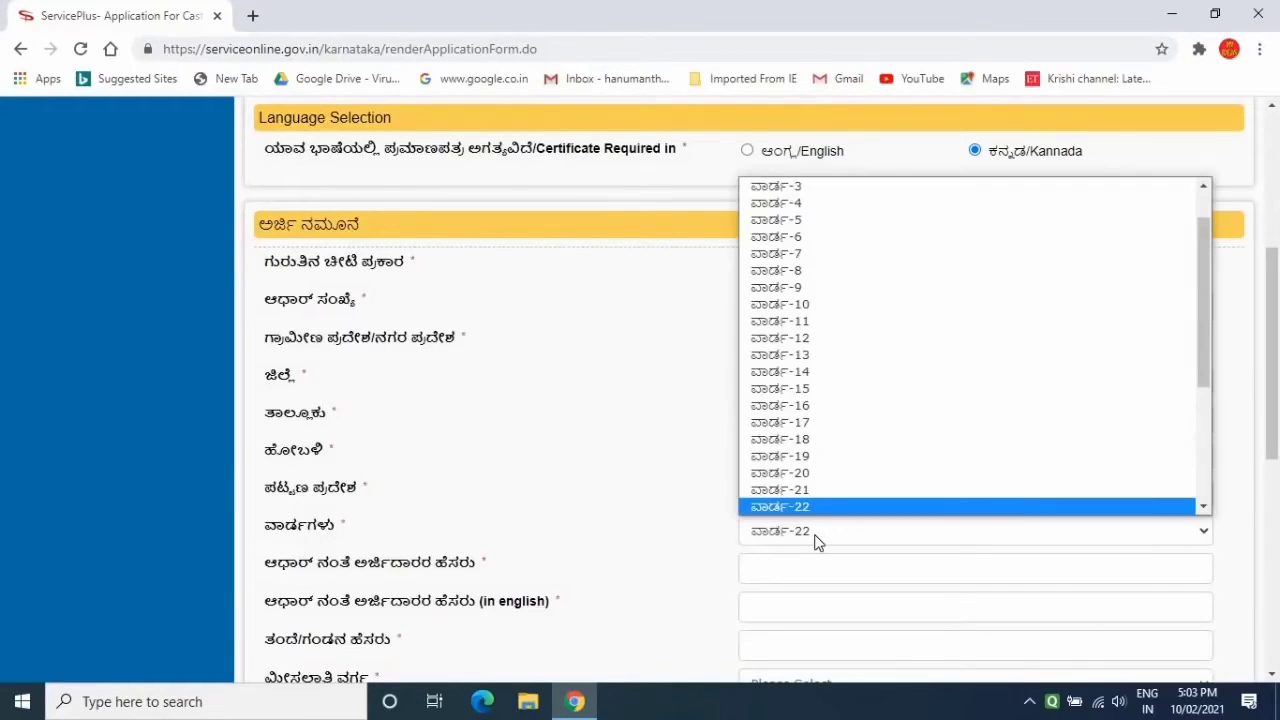
click(816, 540)
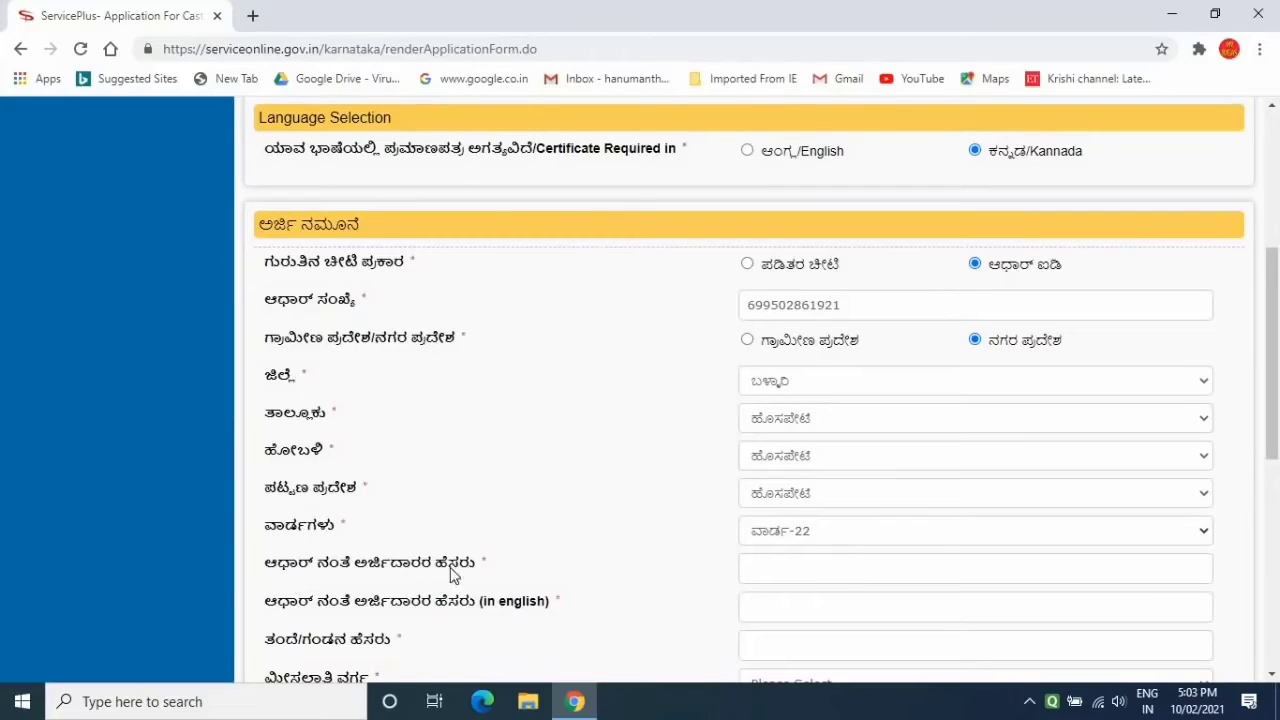
click(770, 573)
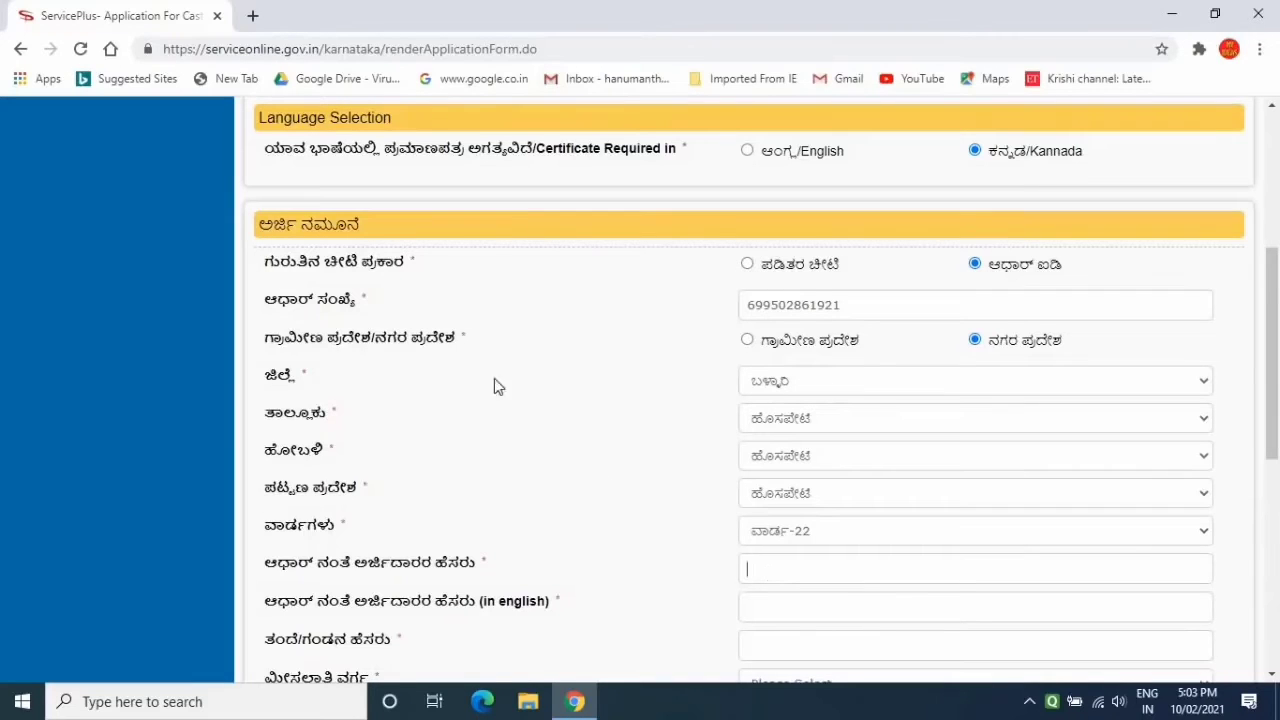
click(253, 17)
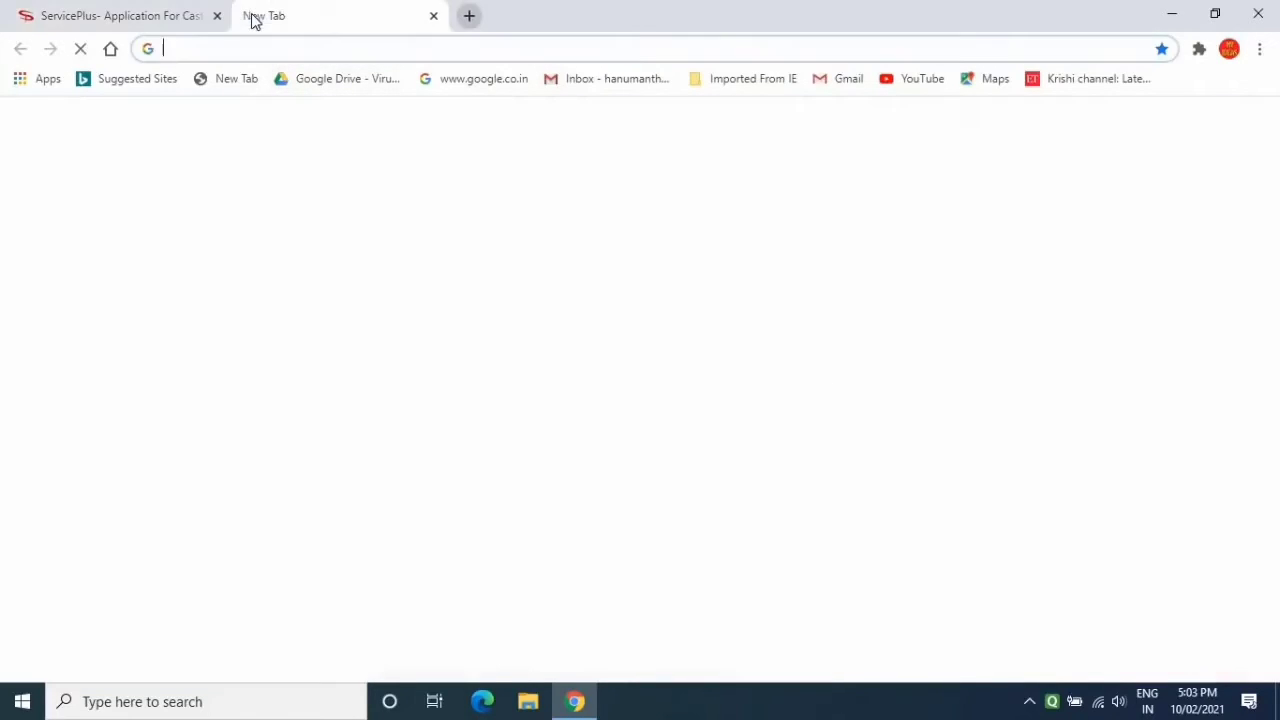
Search 'kannada typing' and open the kannada.indiatyping.com converter
click(197, 43)
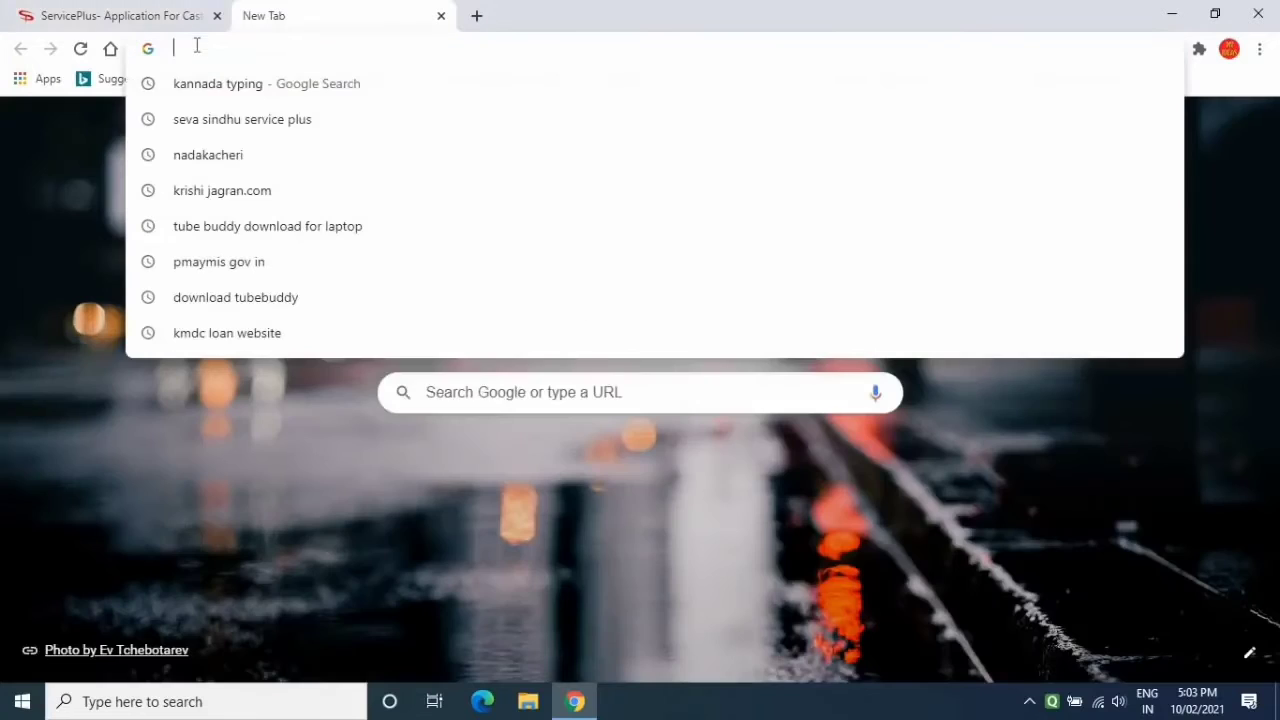
click(240, 92)
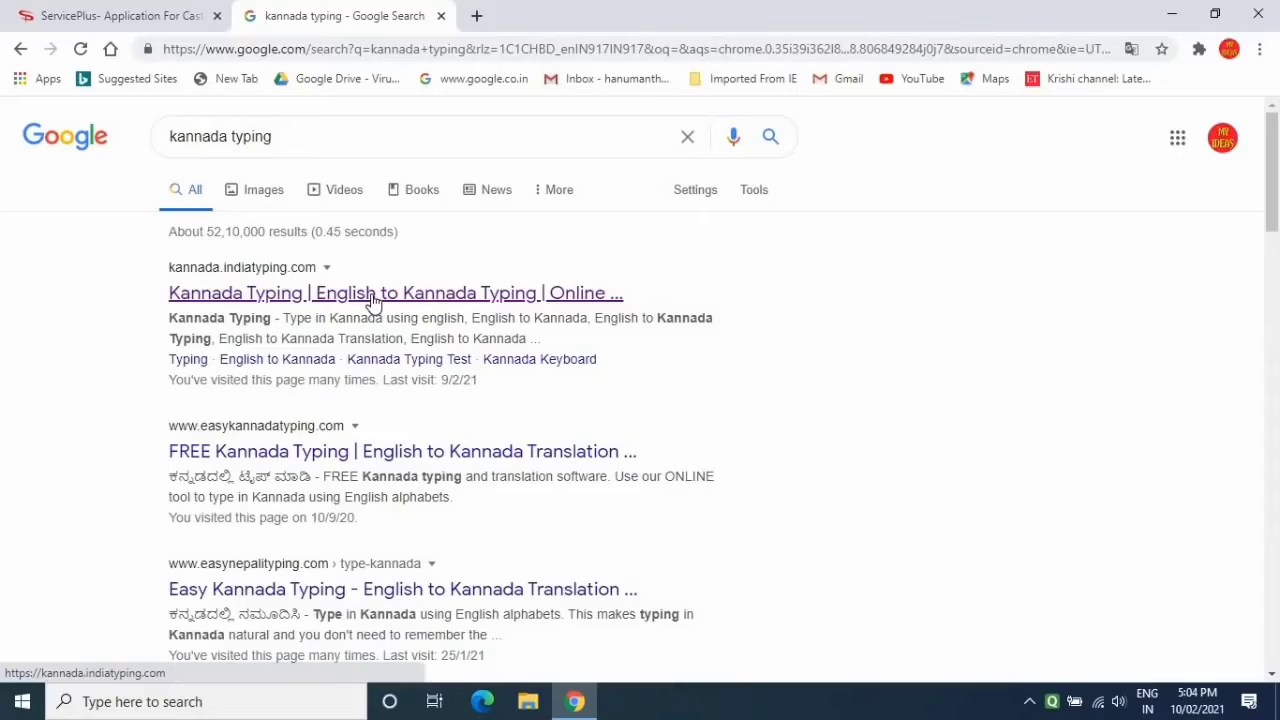
click(373, 300)
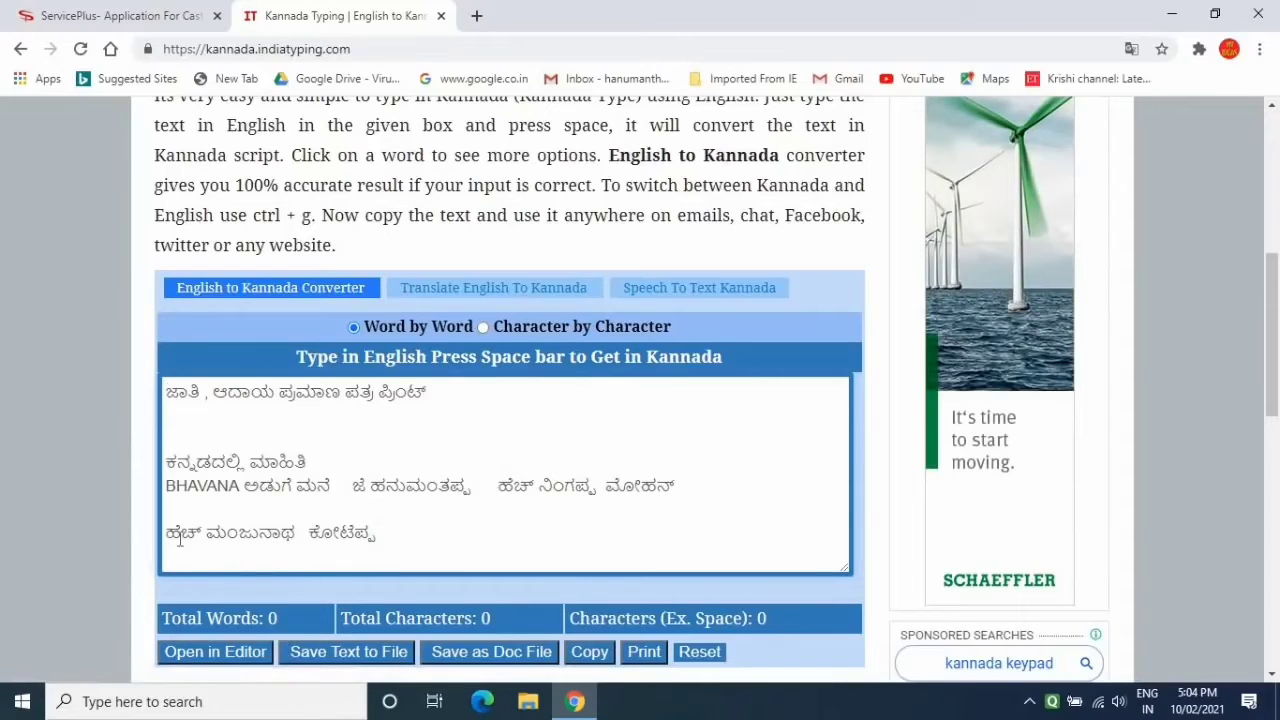
Copy the applicant's Kannada name from the converter and return to the form's name field
drag(166, 532, 301, 545)
key(ctrl+c)
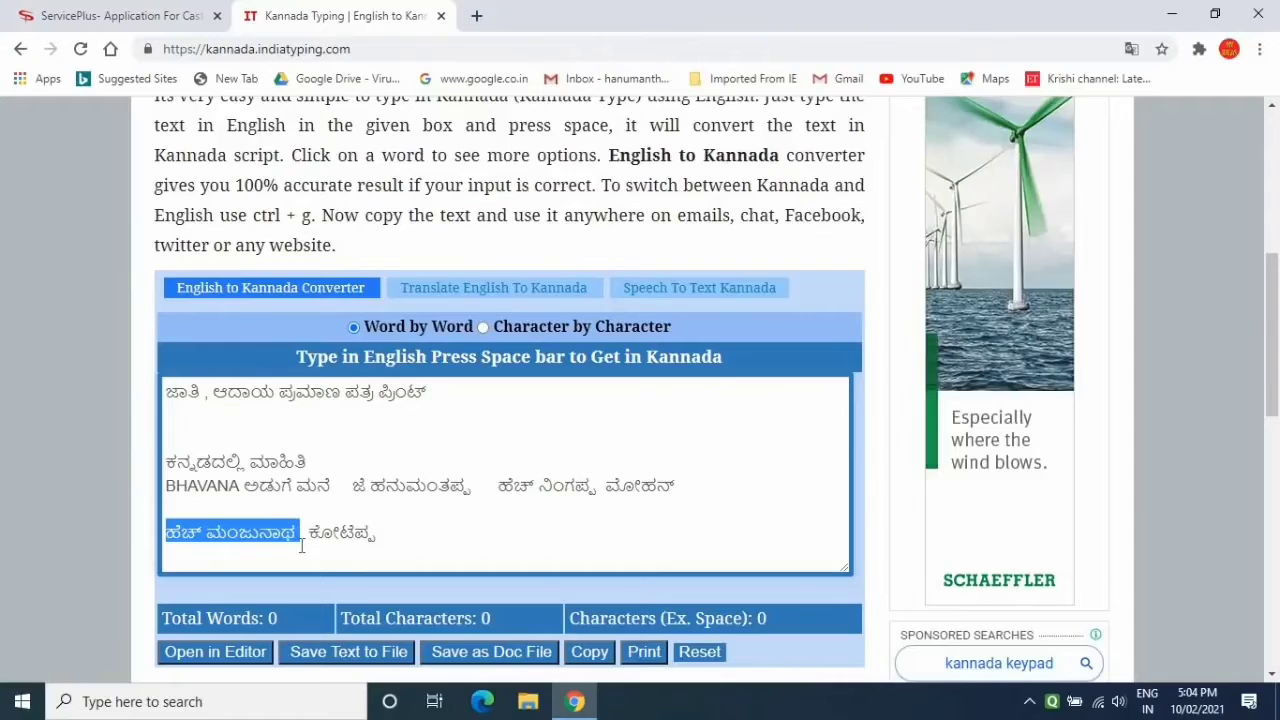
click(83, 22)
click(795, 567)
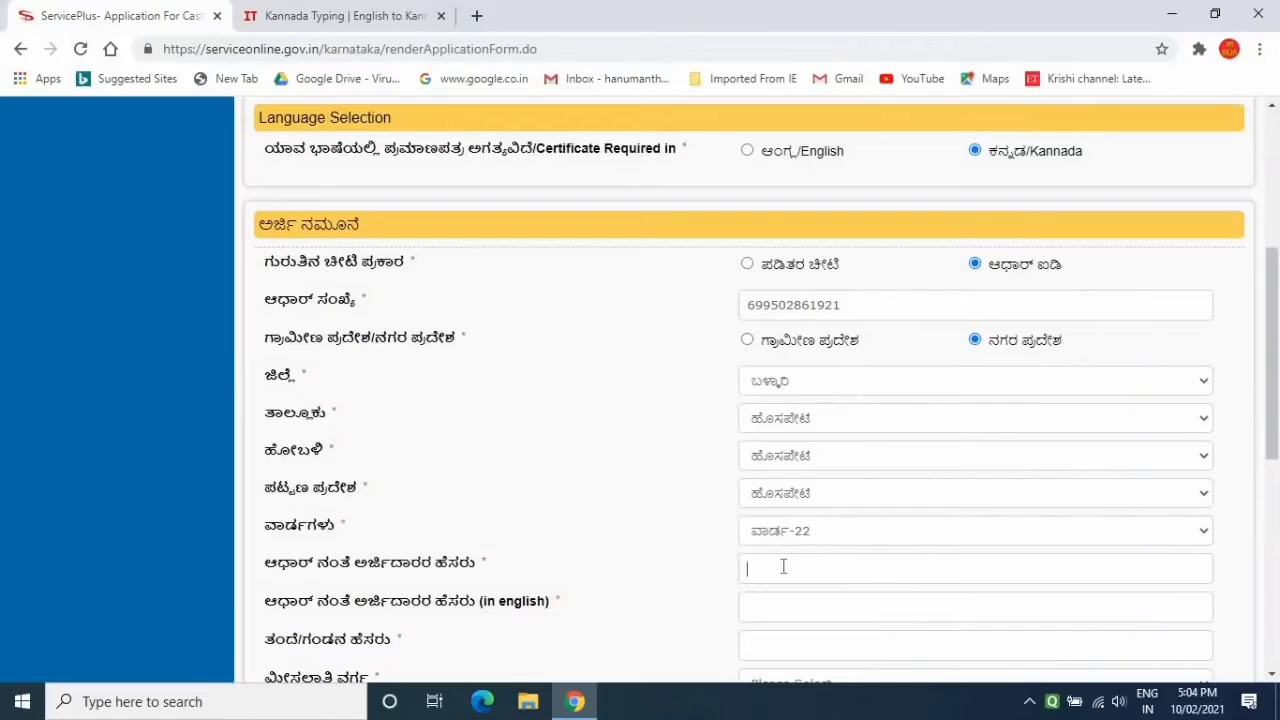
Paste the applicant's Kannada name and type their English name as per Aadhaar
key(ctrl+v)
text(H MANJUNAHTA)
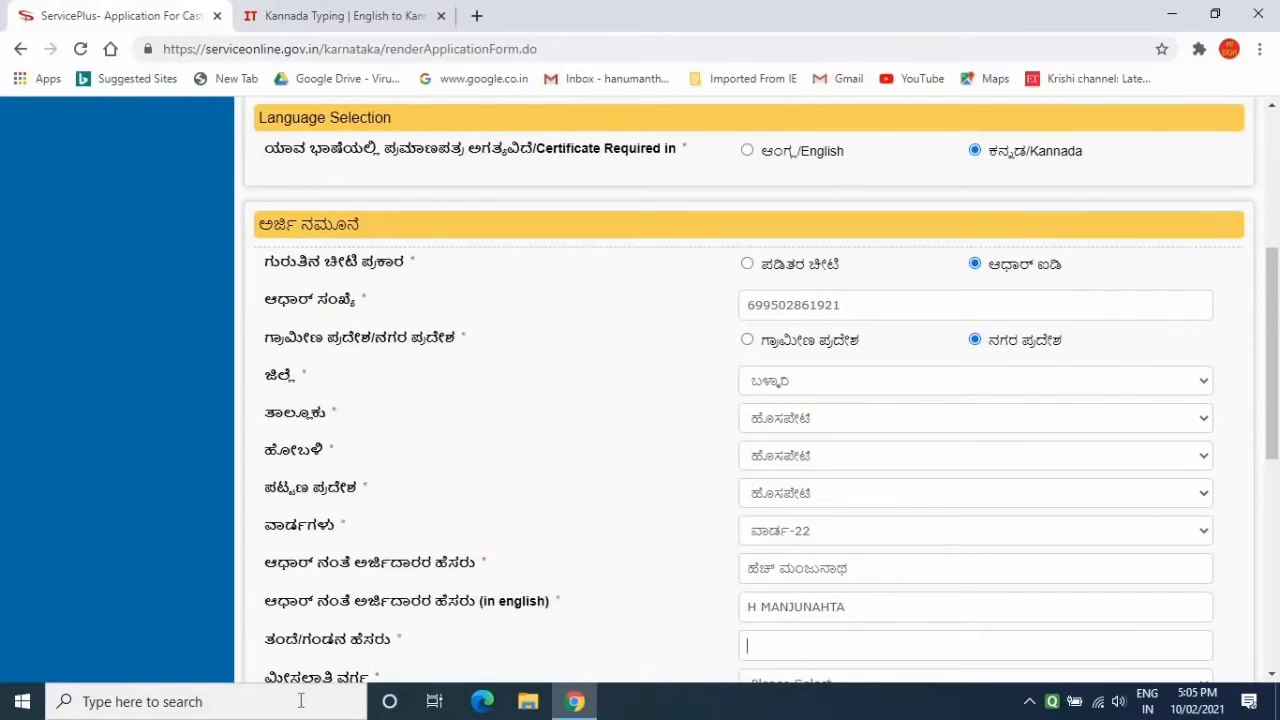
click(784, 648)
Copy the father's Kannada name from the converter and paste it into the father's-name field
click(300, 22)
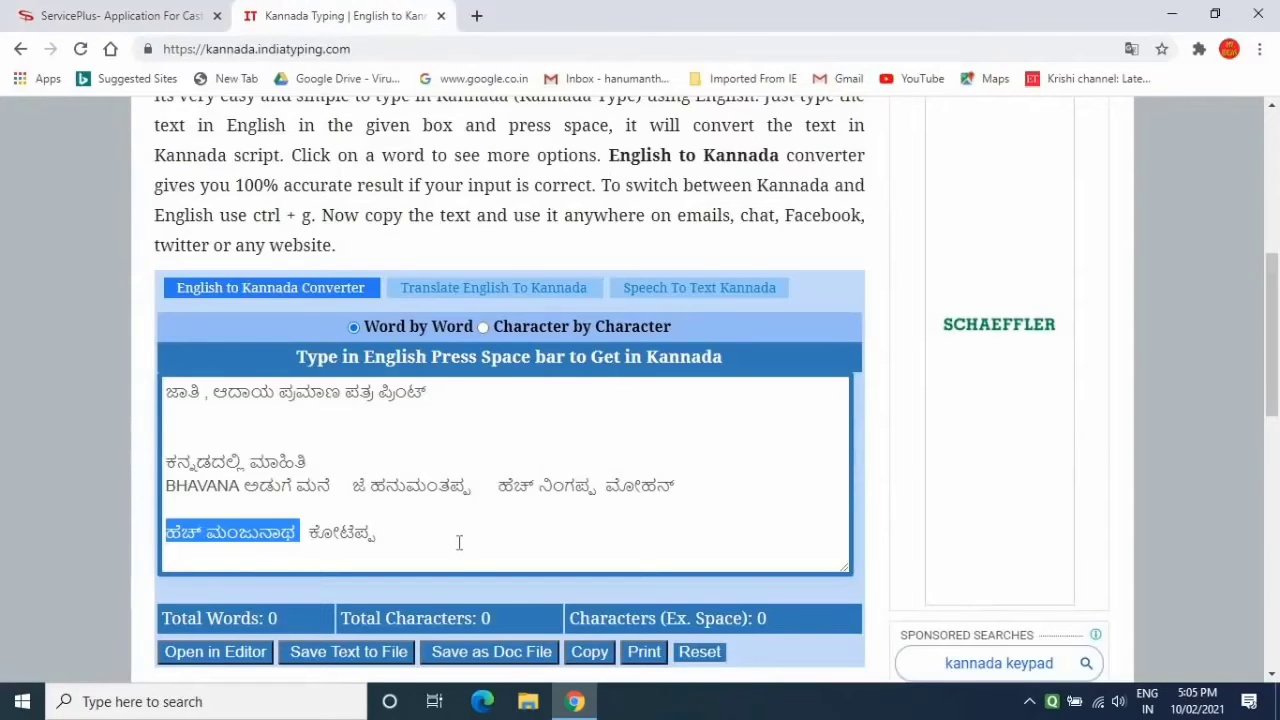
click(305, 533)
drag(305, 533, 393, 537)
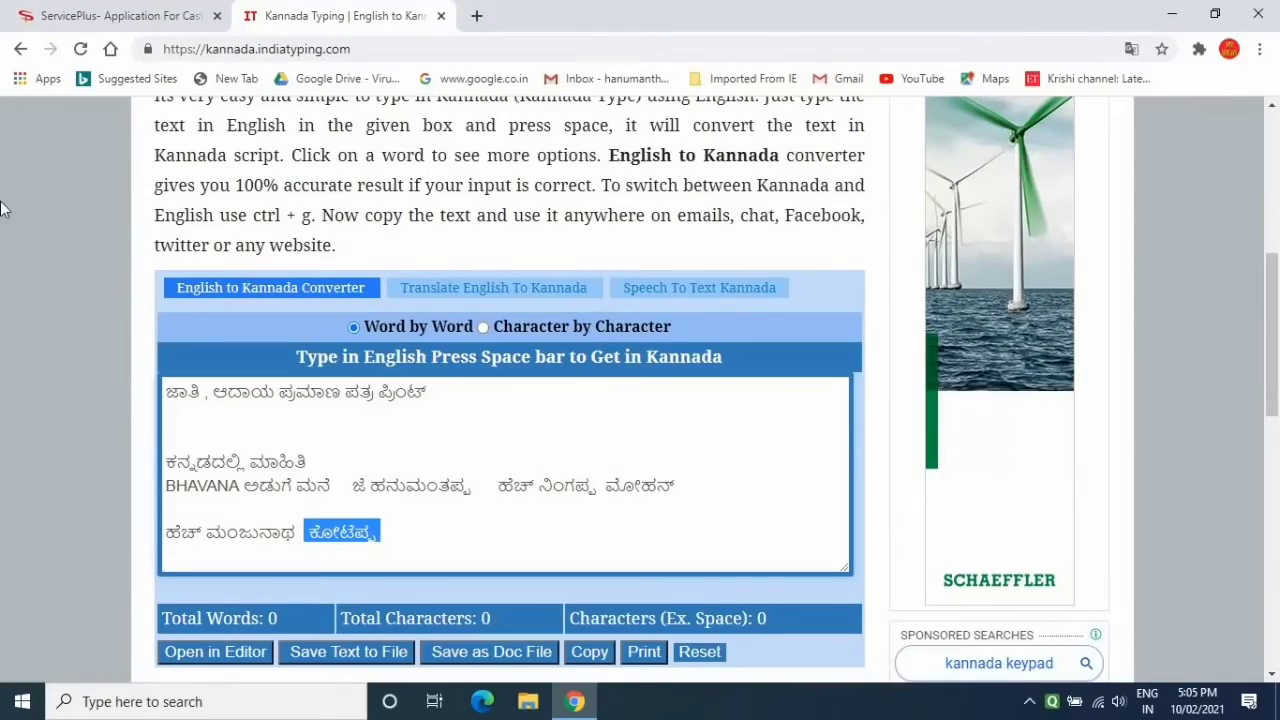
click(122, 30)
click(783, 650)
text(ಕೋಟೆಪ್ಪ)
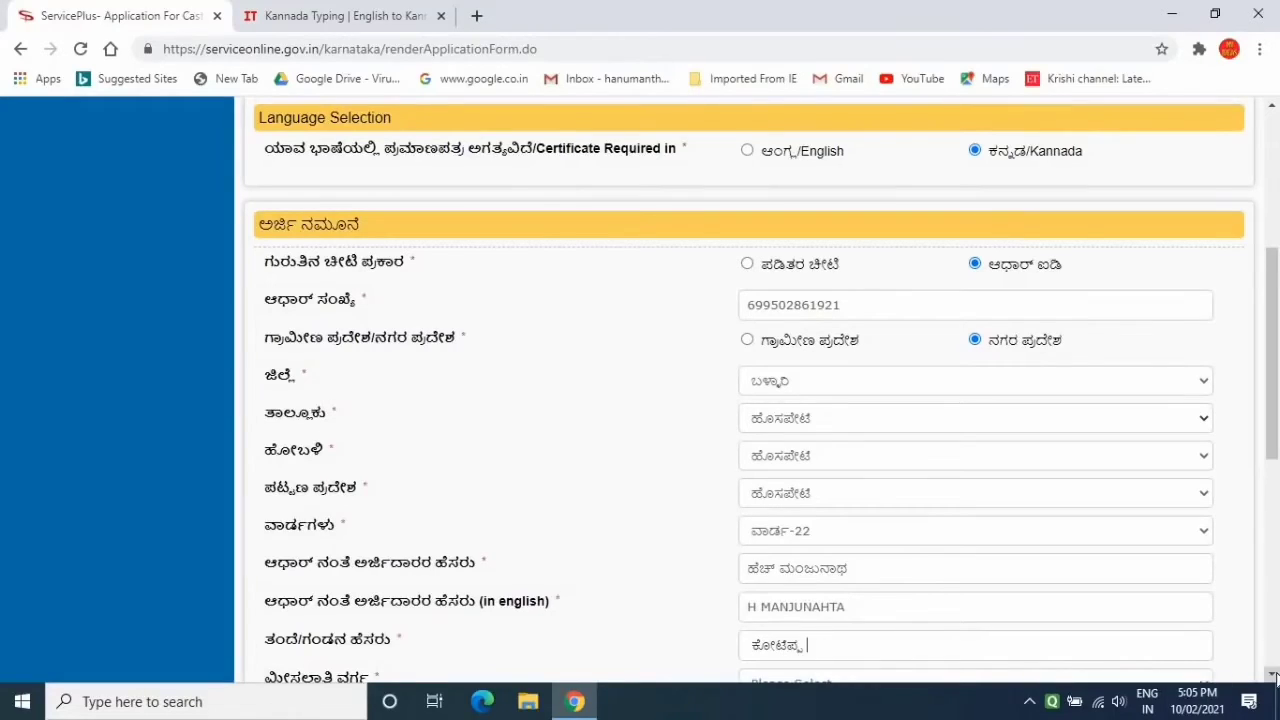
Choose category ಪರಿಶಿಷ್ಟ ಜಾತಿಗಳು, tick consent Yes, and submit the application details
scroll(1274, 674, down, 3)
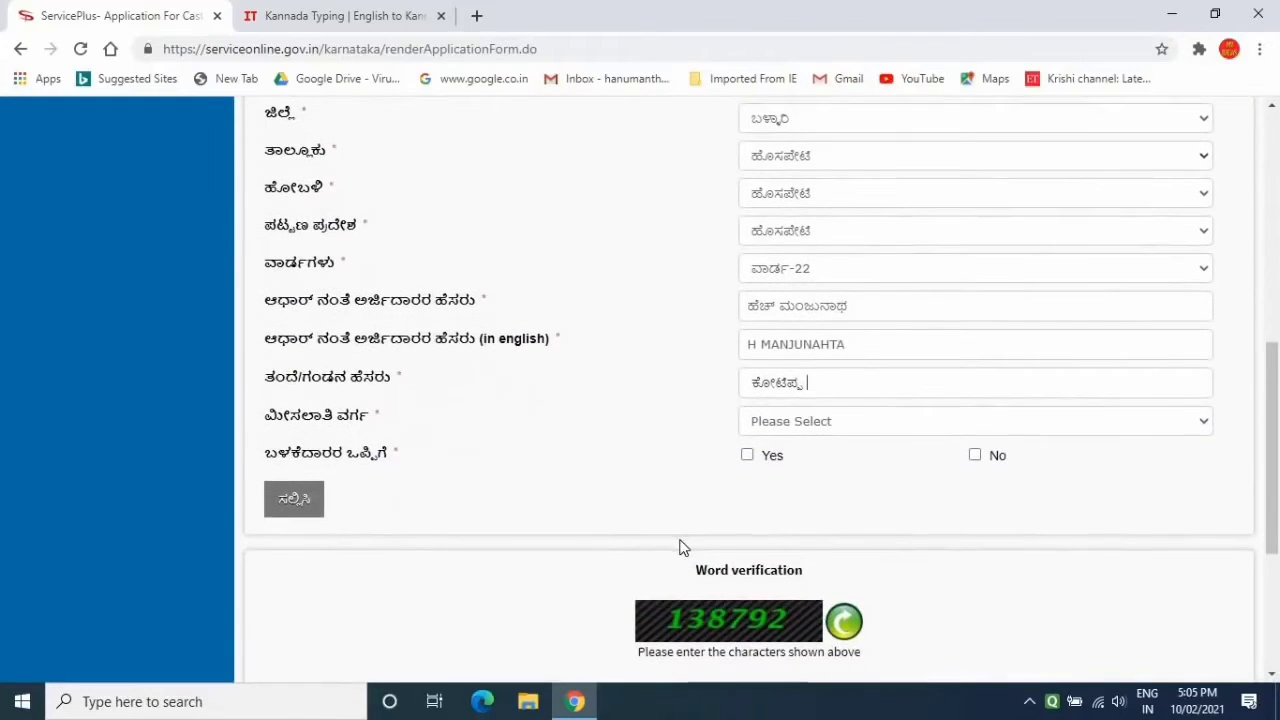
click(818, 421)
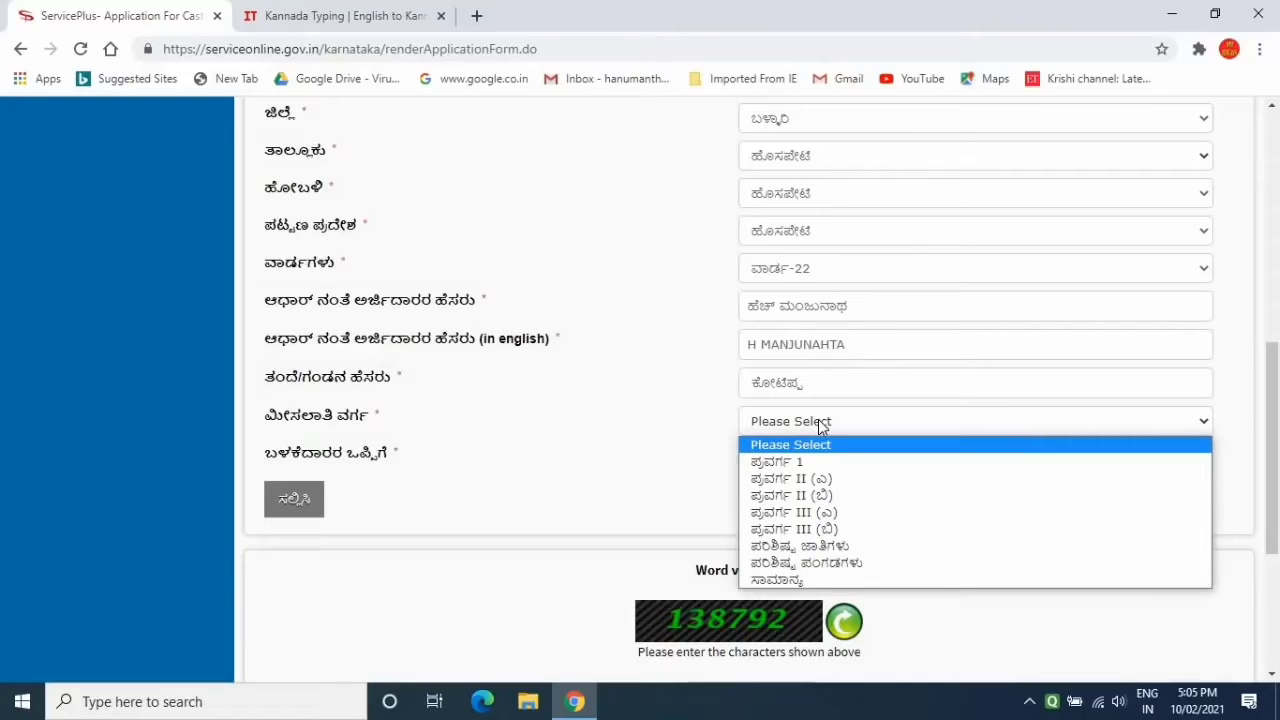
click(807, 547)
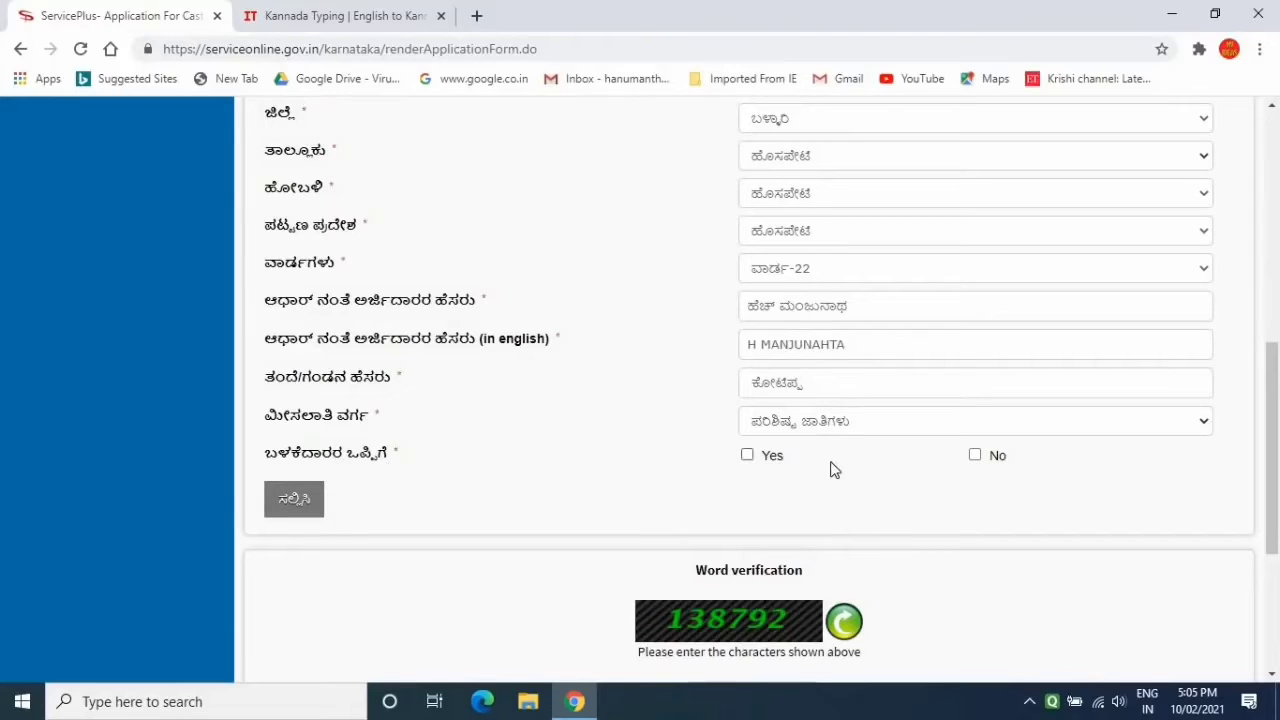
click(748, 457)
click(297, 507)
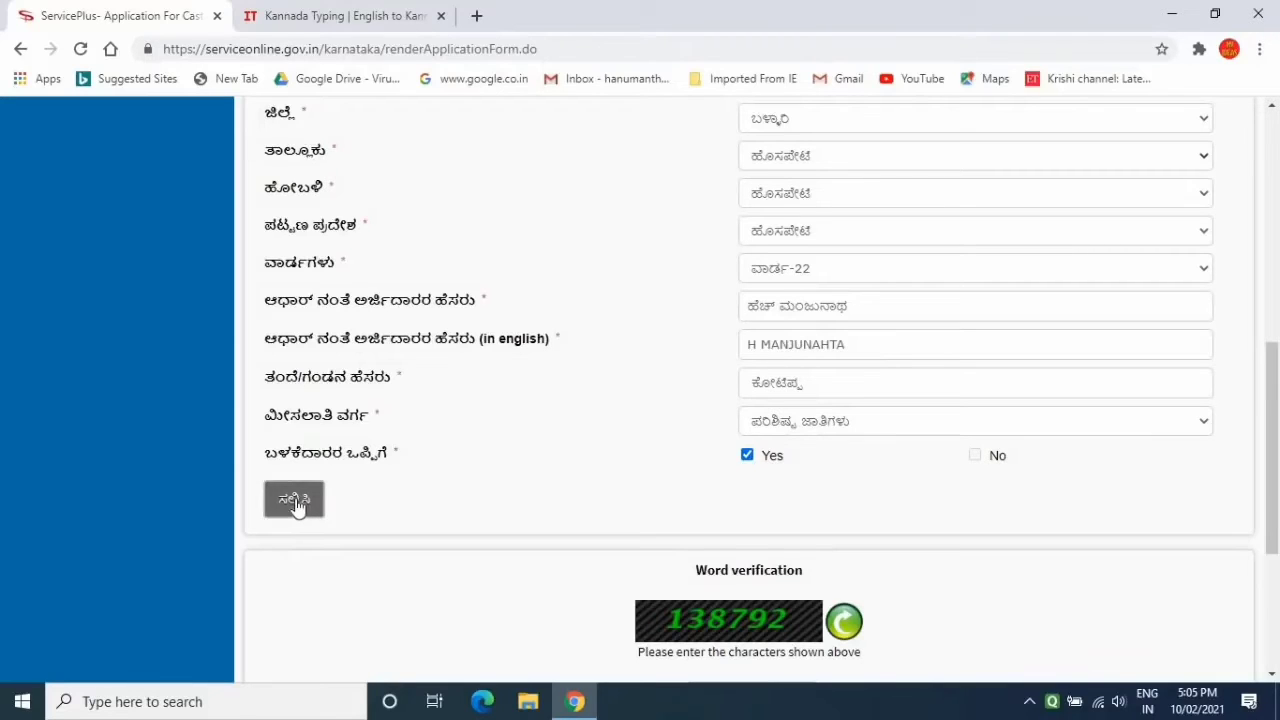
Submit the form details, tick Yes for the ಮಂಜುನಾಥ certificate, and enter the word-verification captcha
click(297, 507)
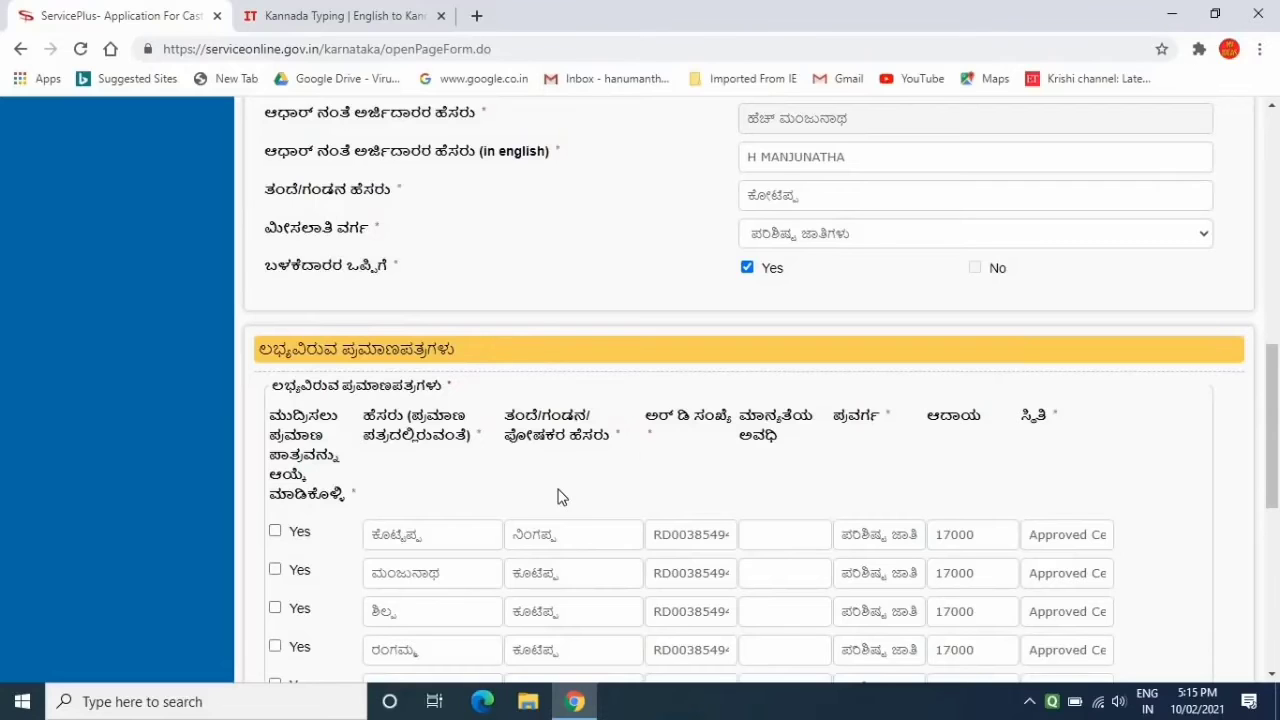
scroll(558, 497, down, 2)
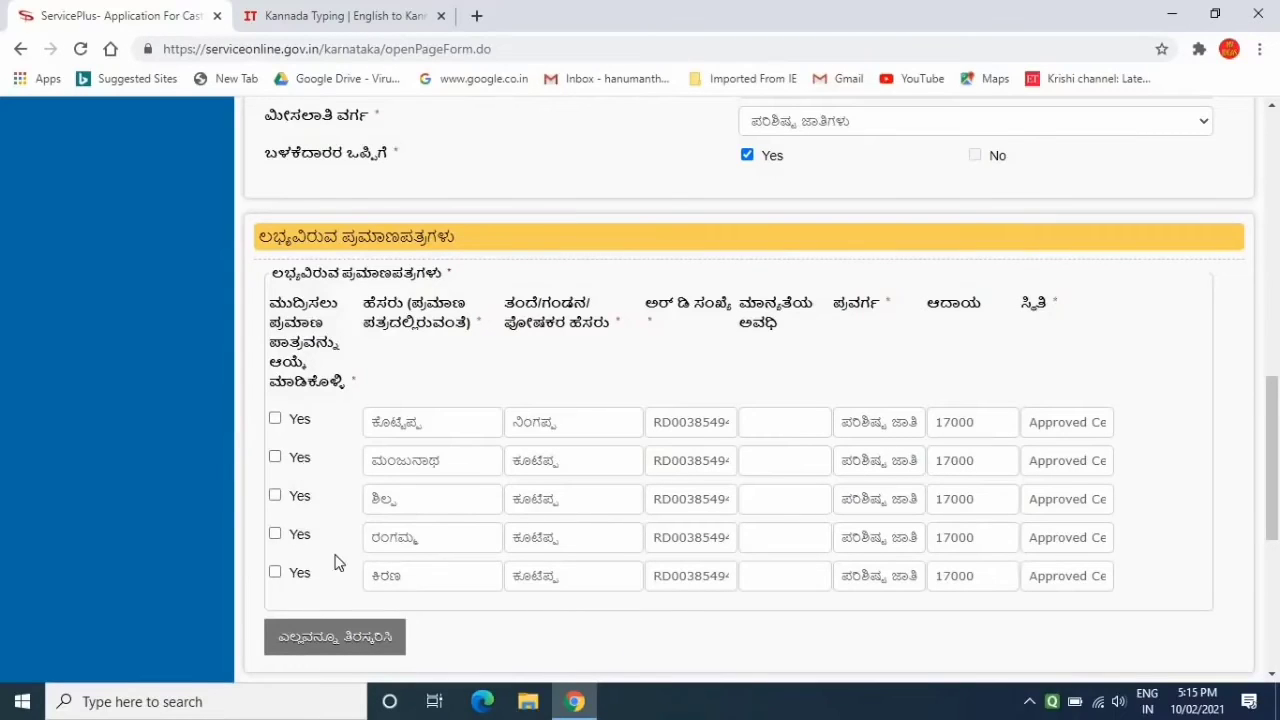
click(275, 460)
click(1273, 673)
click(1273, 673)
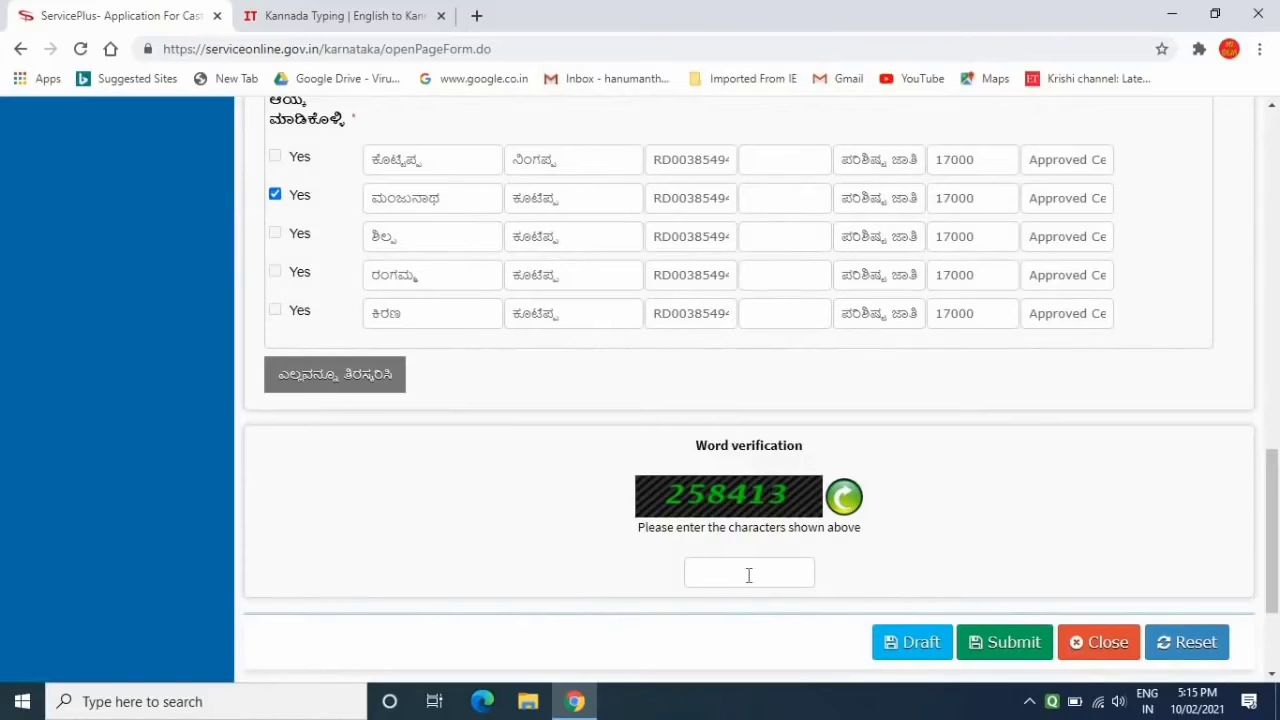
text(258413)
Submit the application, review the draft summary to its final buttons, and proceed to payment
click(1025, 648)
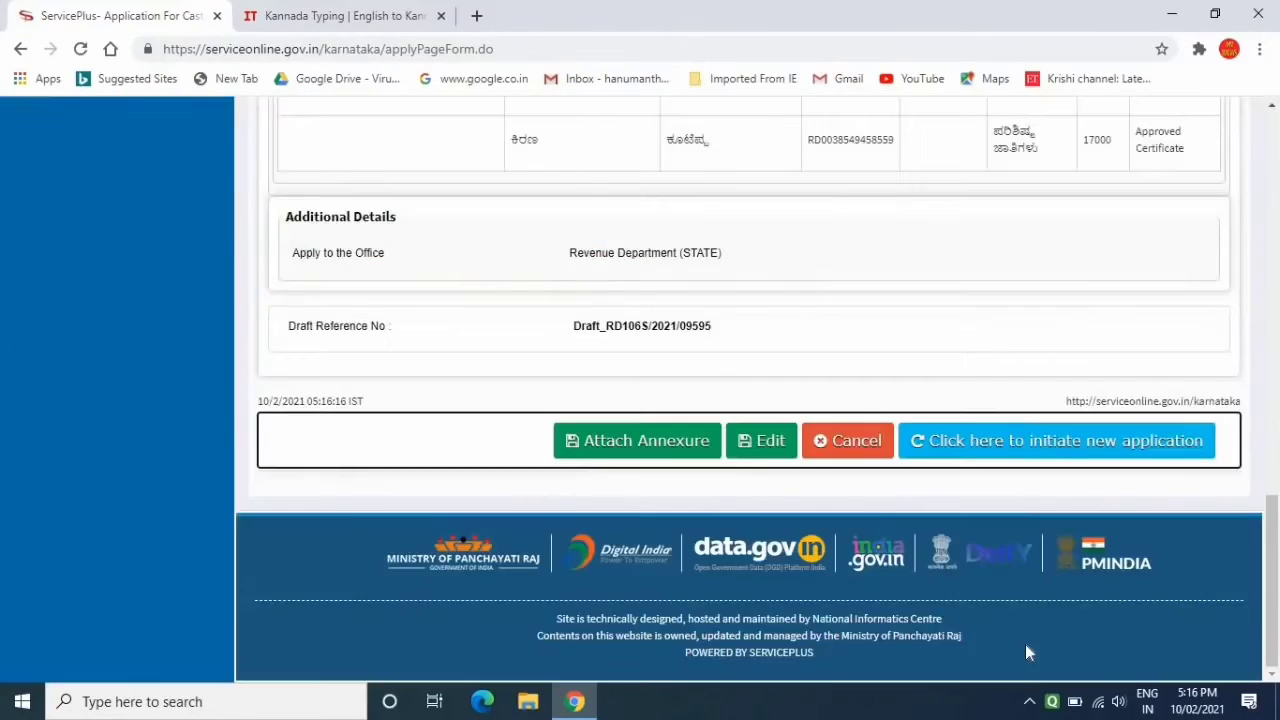
click(1273, 105)
scroll(1273, 105, up, 4)
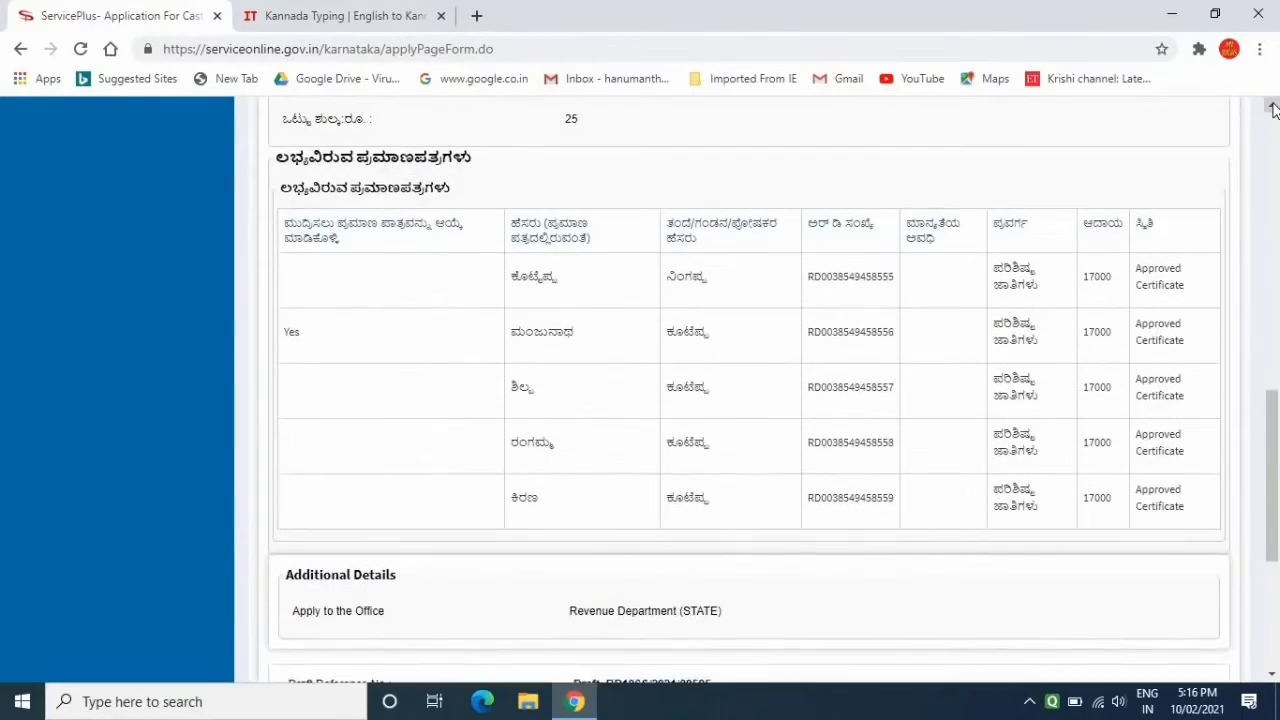
scroll(1272, 108, up, 10)
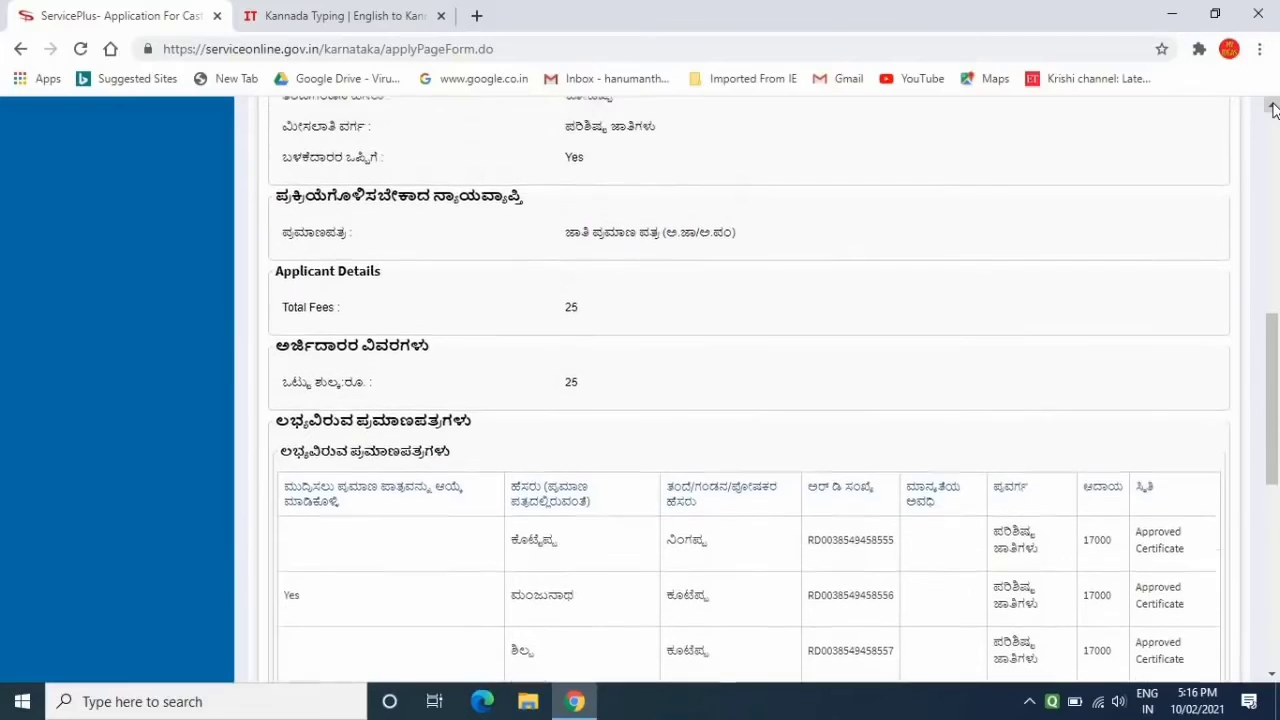
scroll(1273, 108, down, 3)
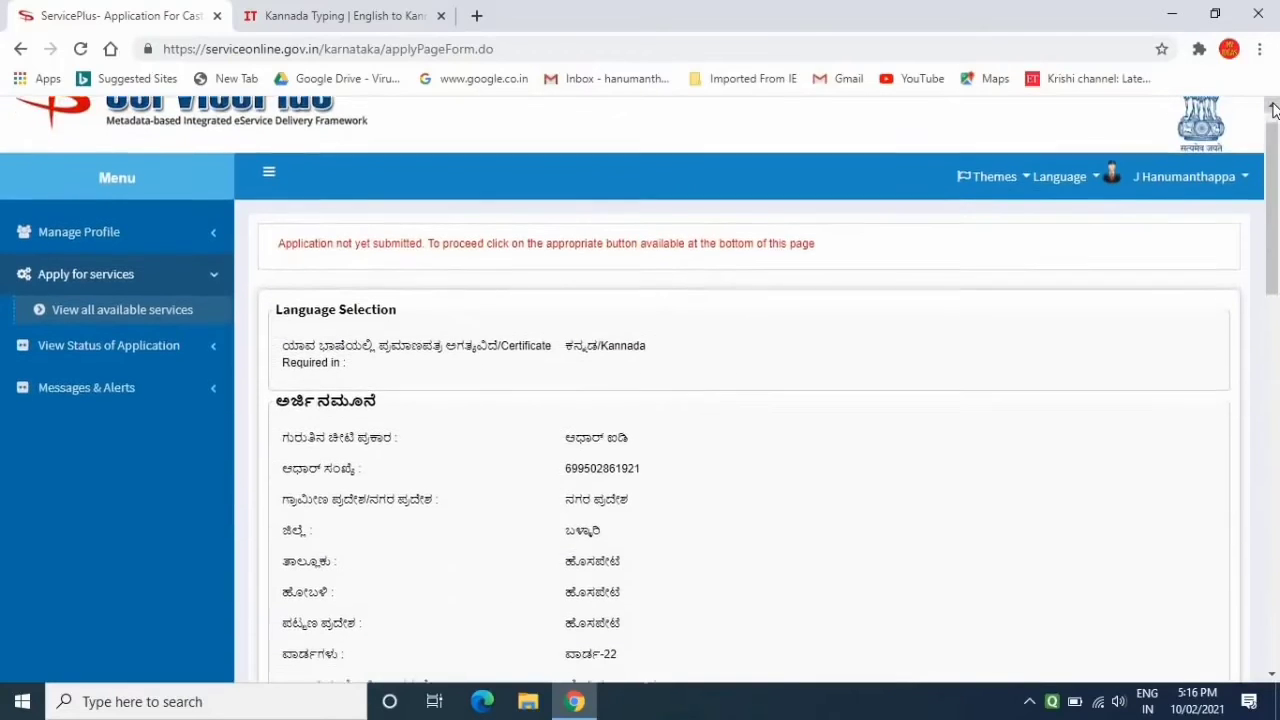
scroll(1272, 108, down, 1)
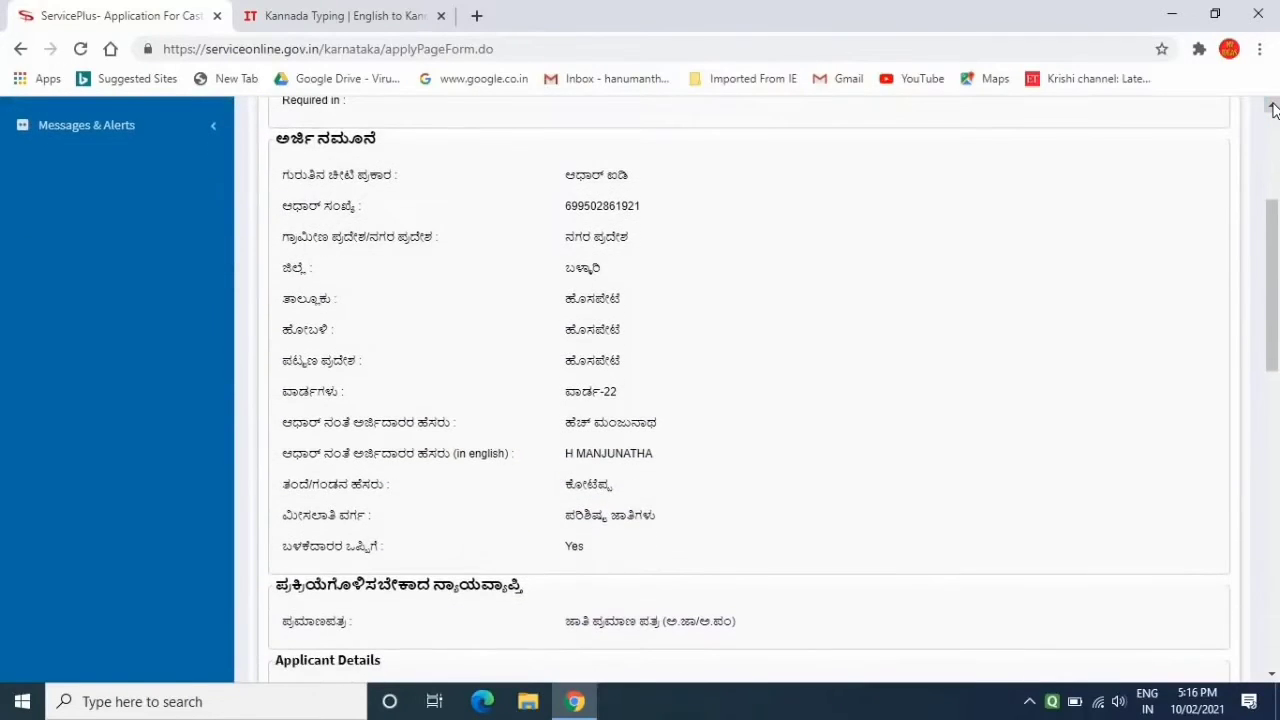
scroll(1272, 108, down, 2)
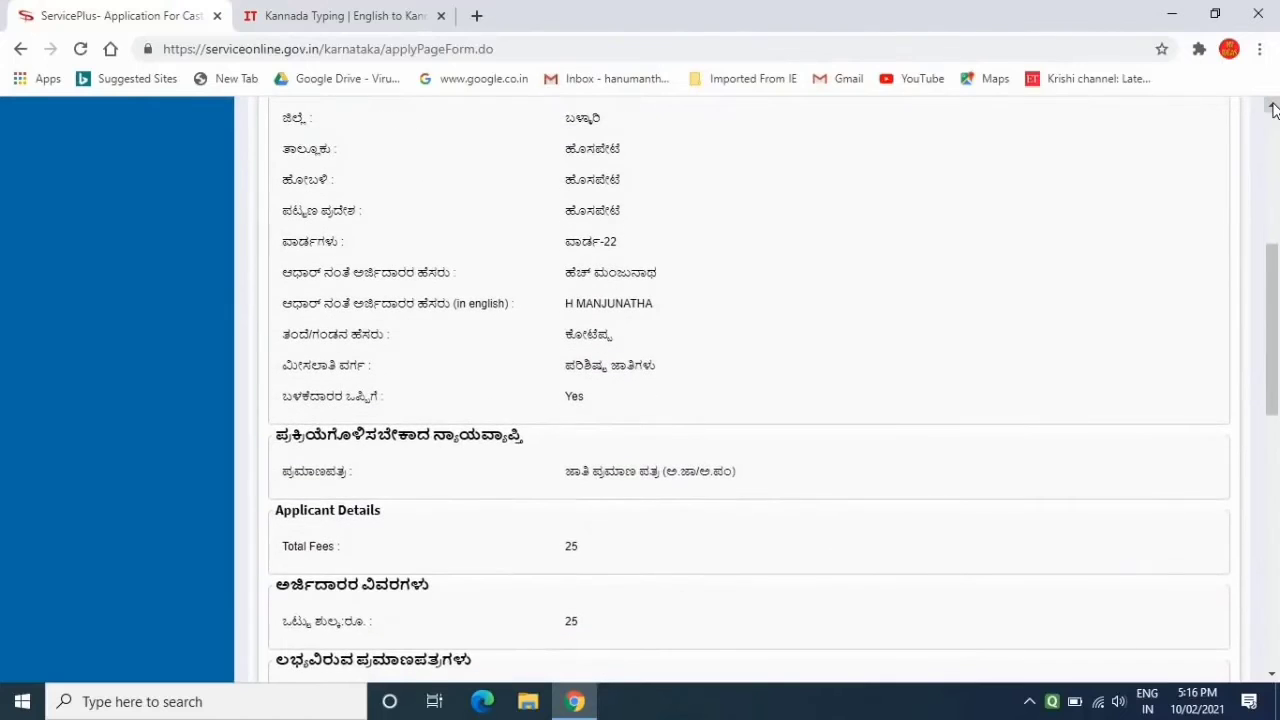
scroll(1273, 108, down, 1)
scroll(1273, 108, down, 3)
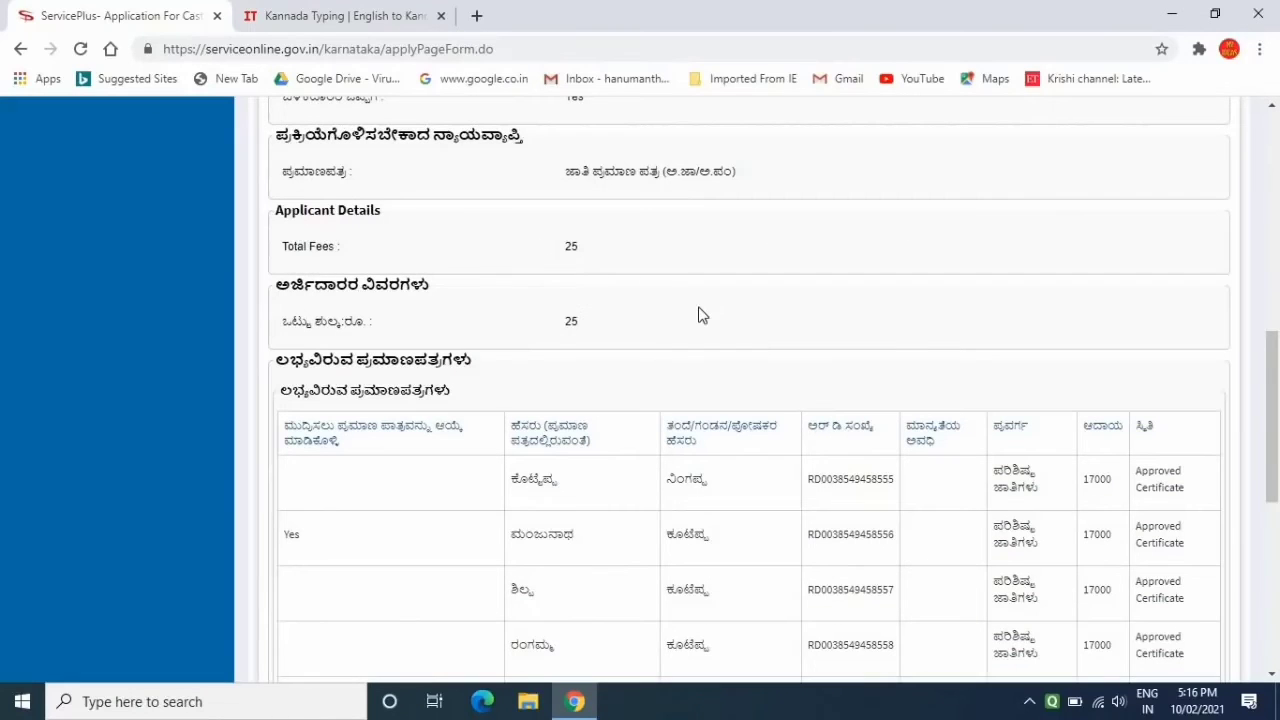
scroll(699, 315, down, 3)
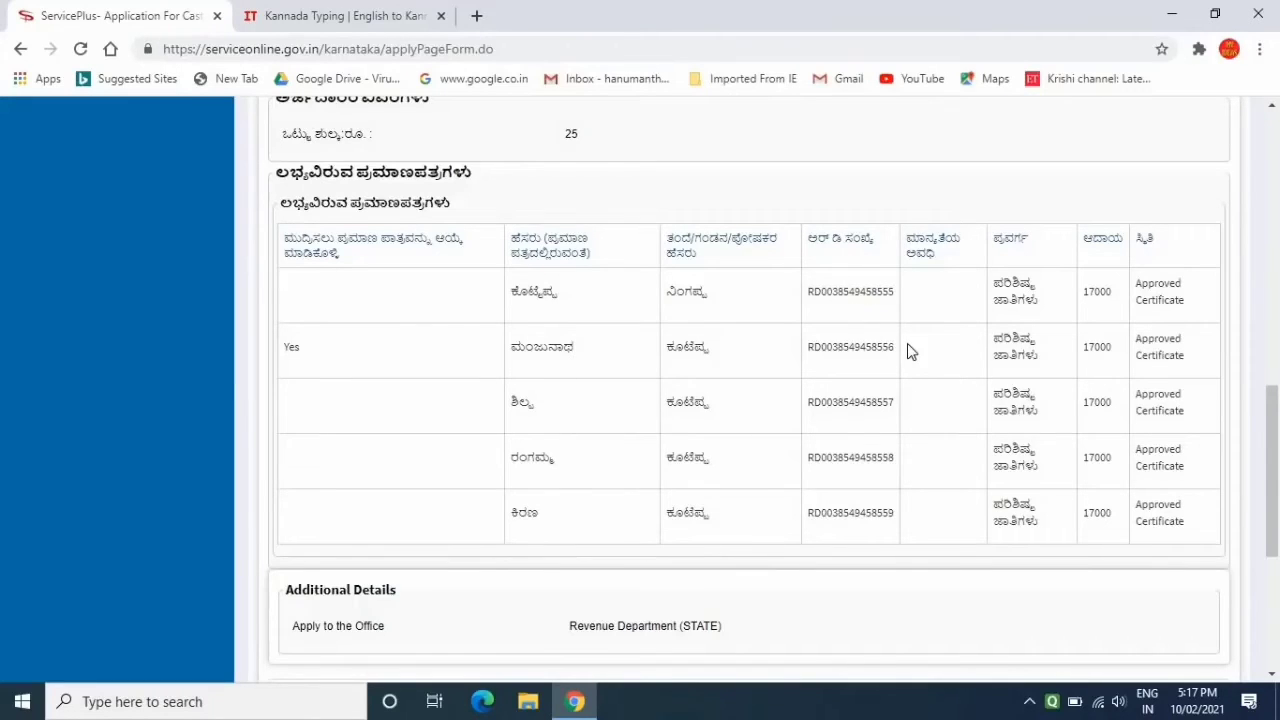
scroll(907, 343, down, 2)
scroll(907, 343, down, 2)
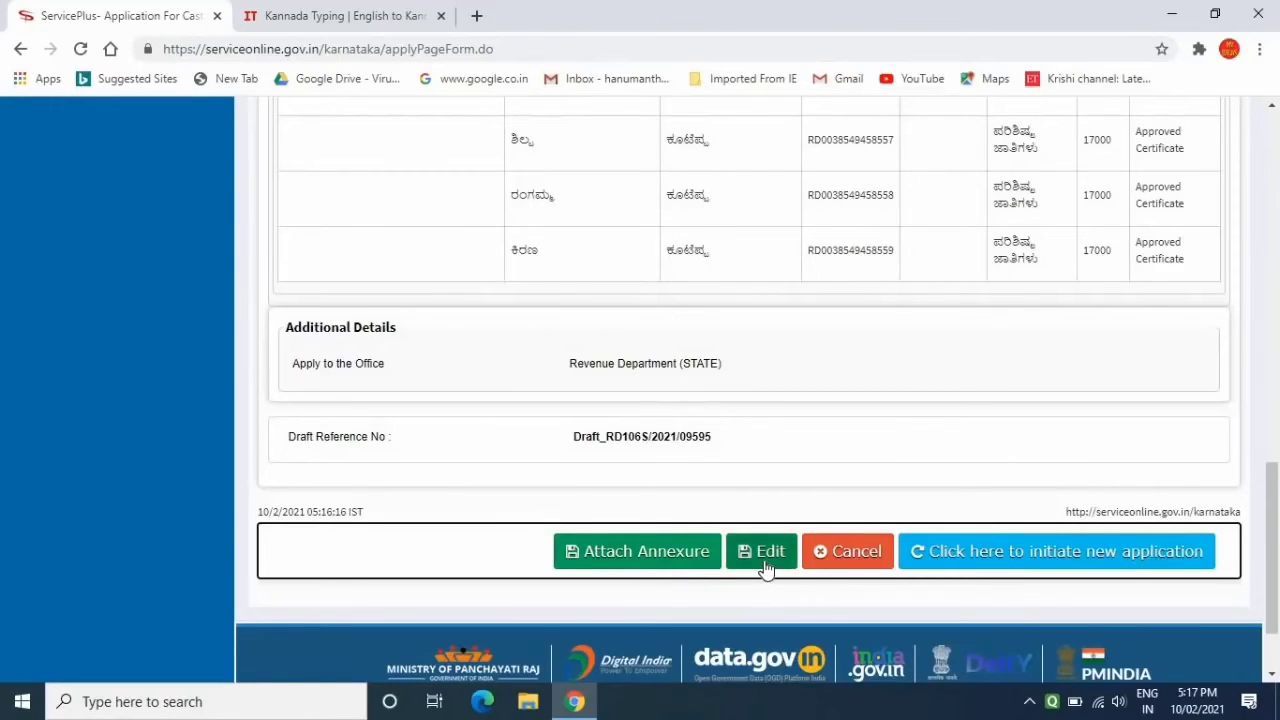
click(624, 555)
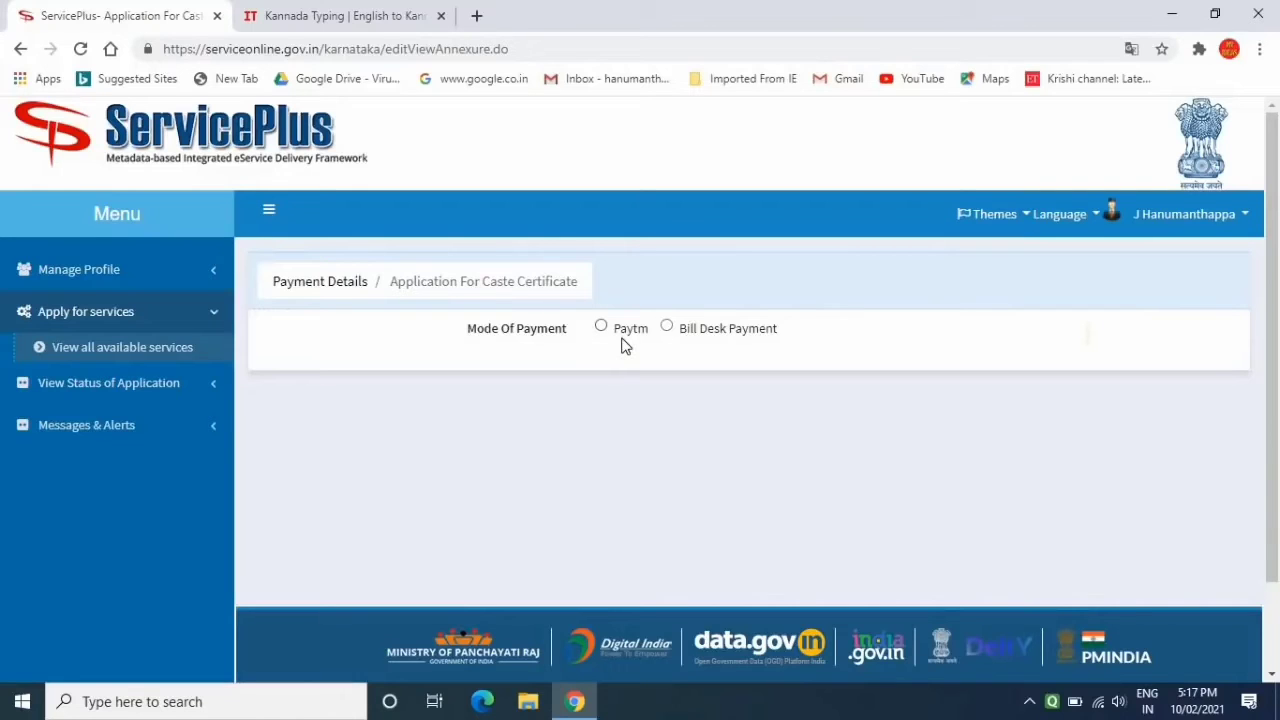
Choose Bill Desk Payment for the ₹25 fee and accept the gateway redirect
click(700, 327)
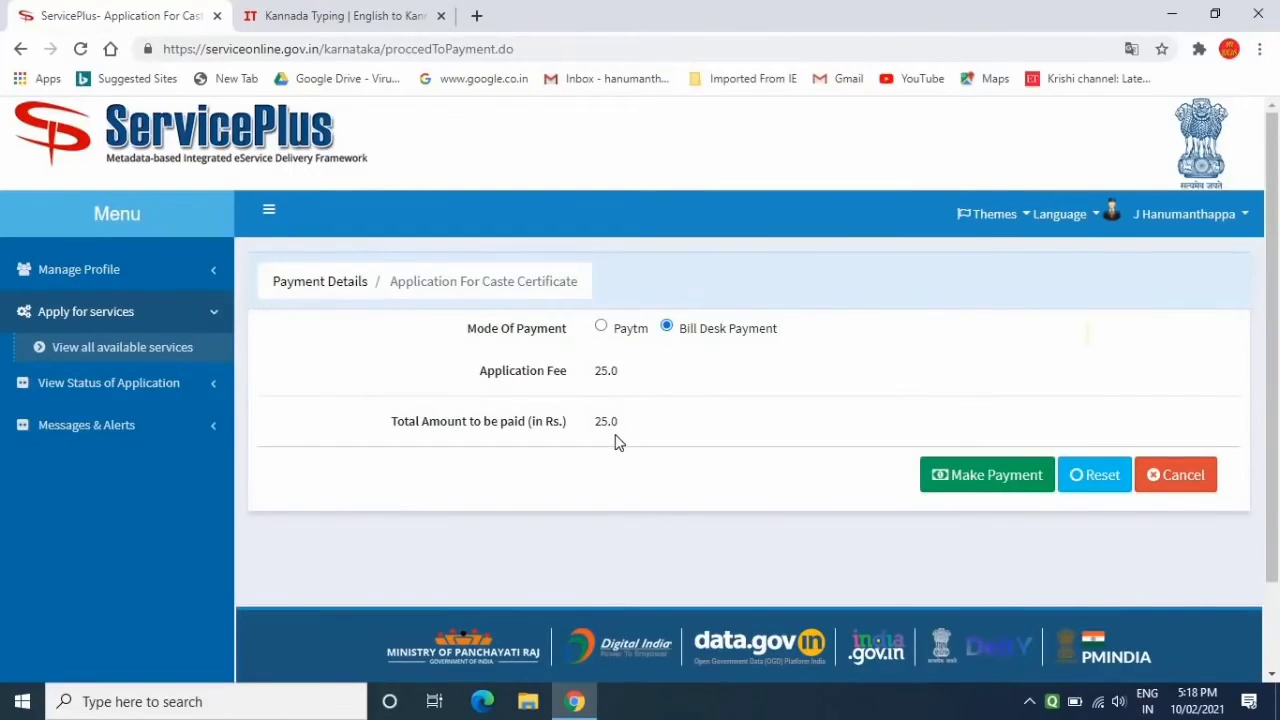
click(983, 480)
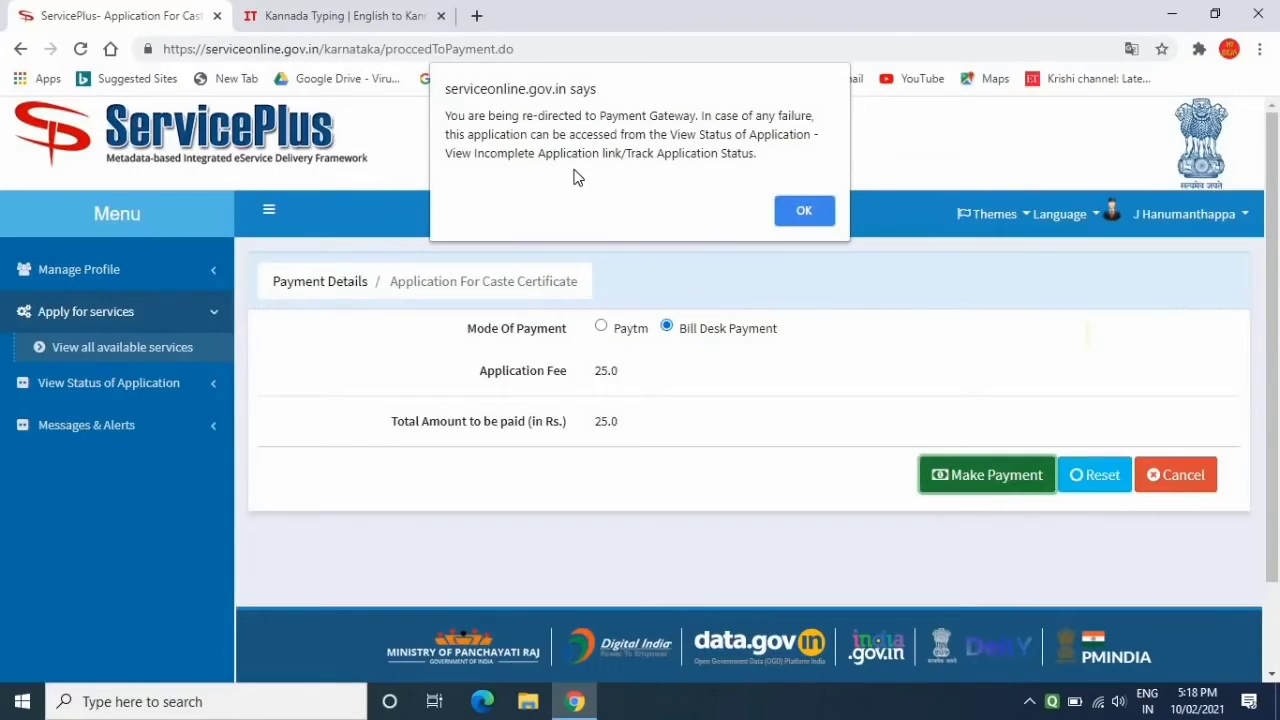
click(803, 211)
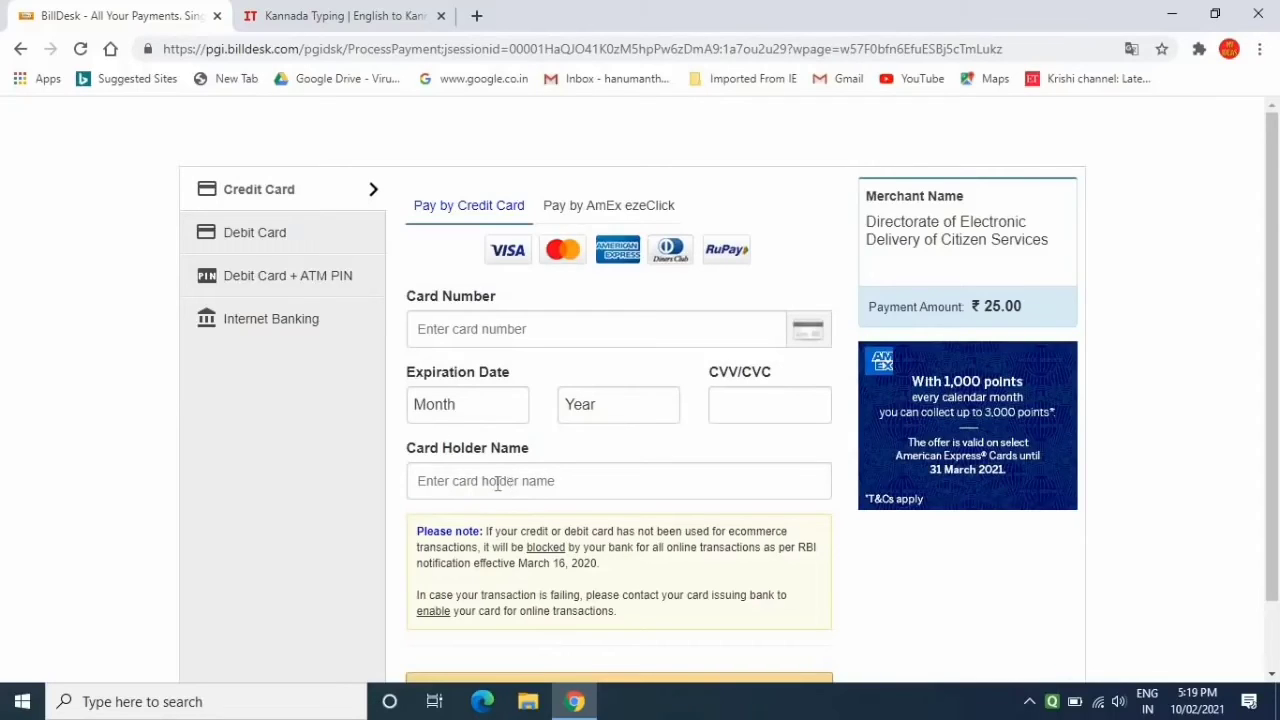
Pay via Internet Banking with State Bank of India as the bank
click(274, 321)
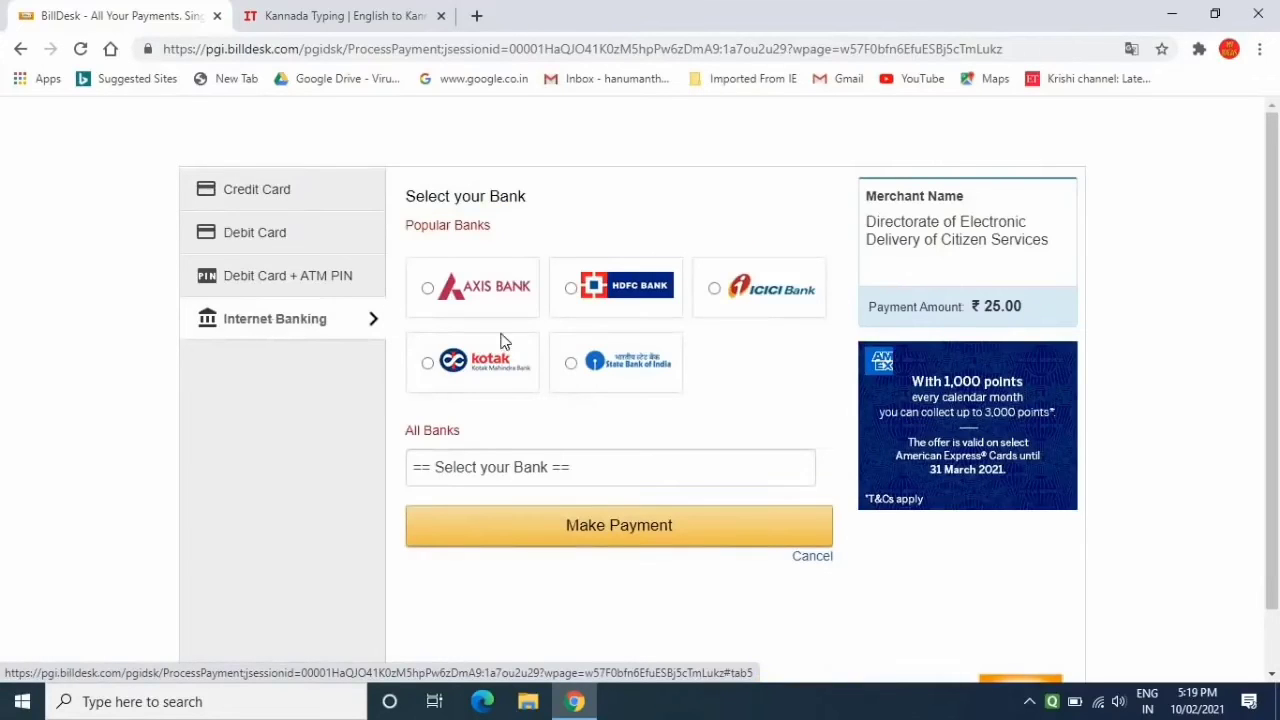
click(628, 366)
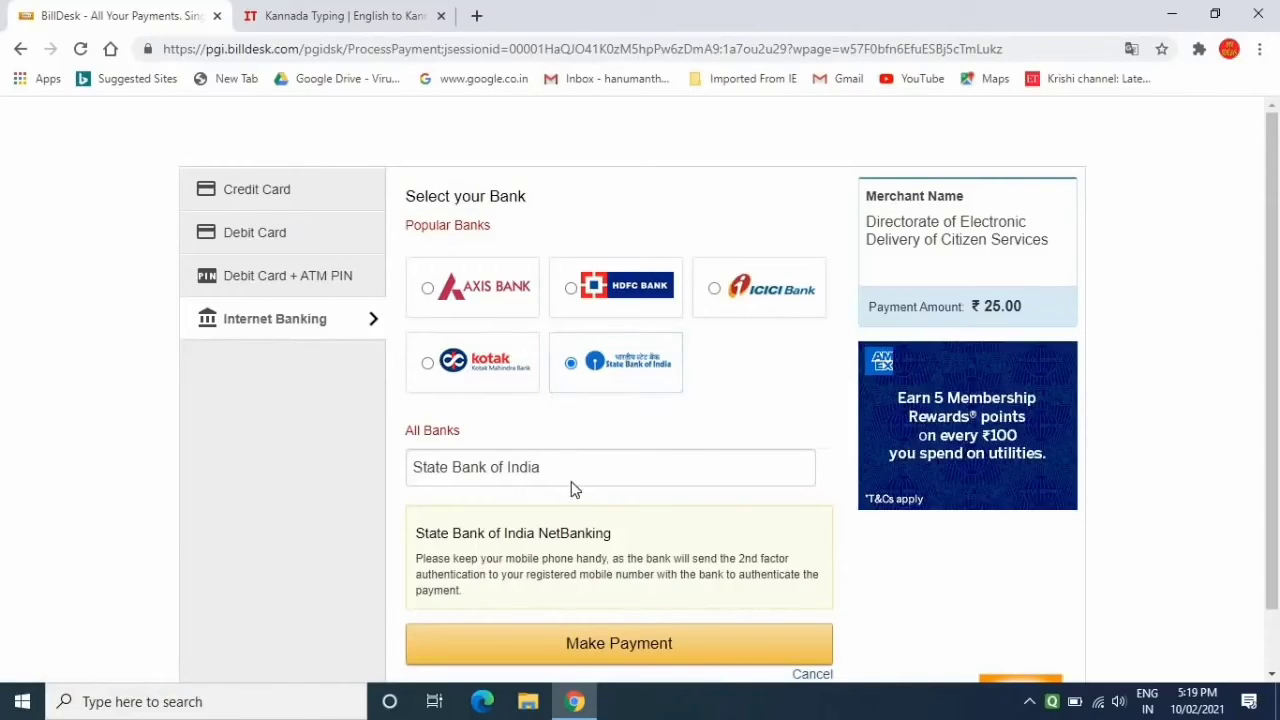
click(617, 644)
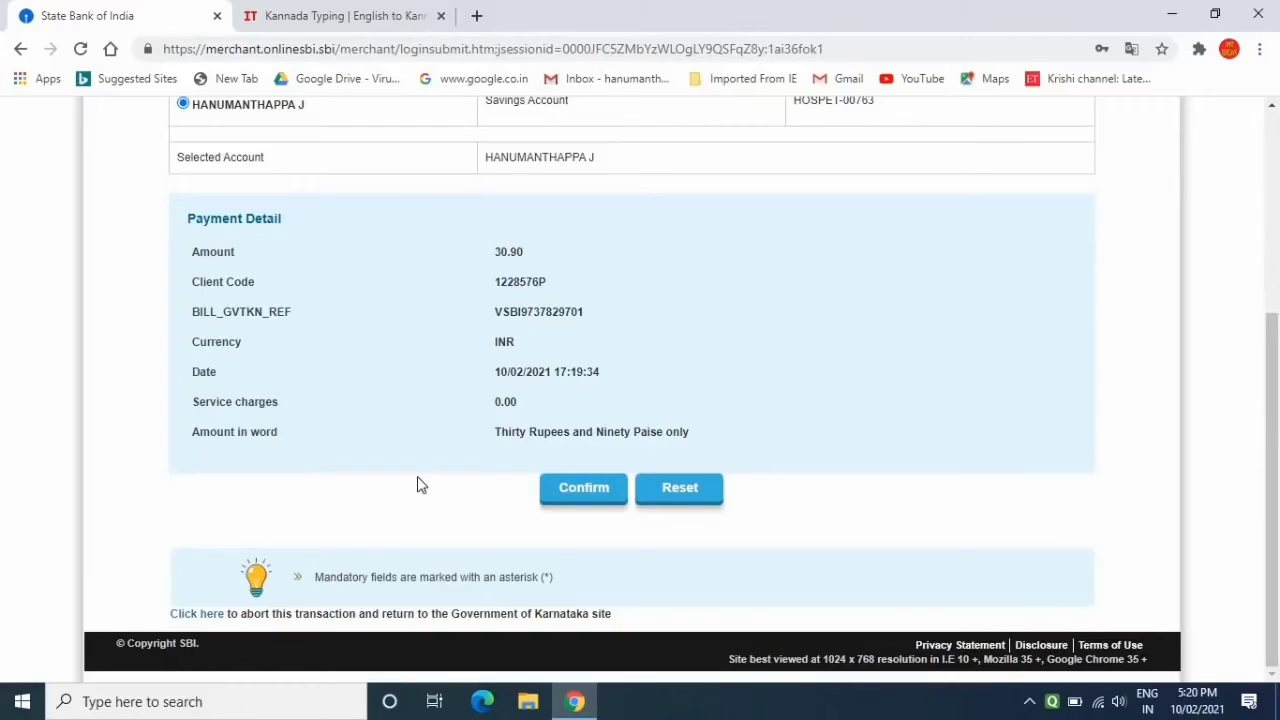
Confirm the 30.90 debit from the savings account and authorise it with the SMS security password
click(585, 491)
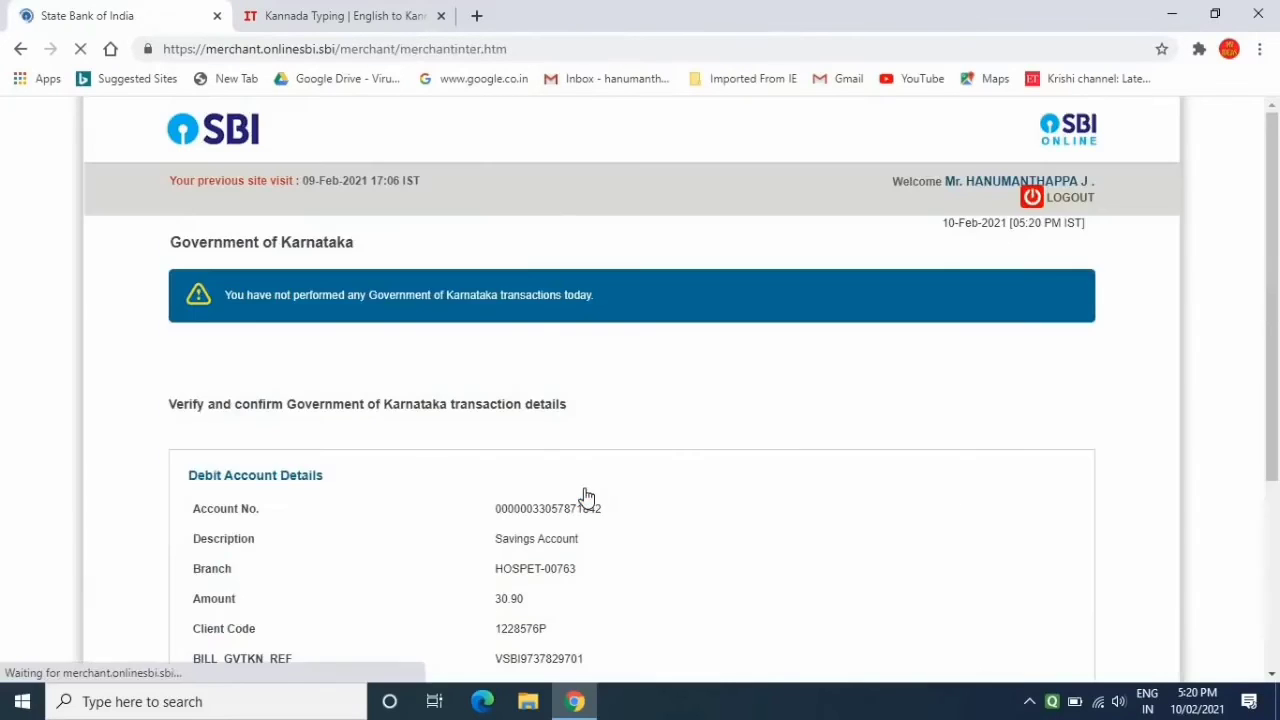
scroll(583, 494, down, 3)
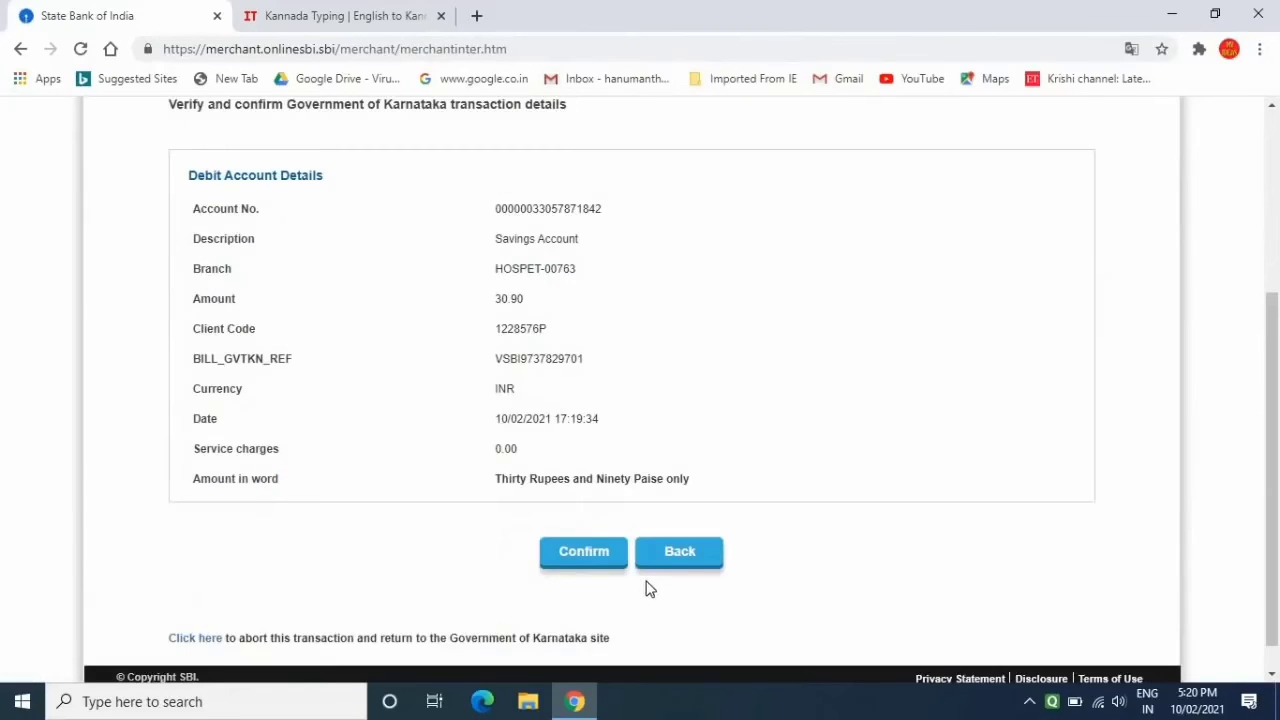
click(585, 553)
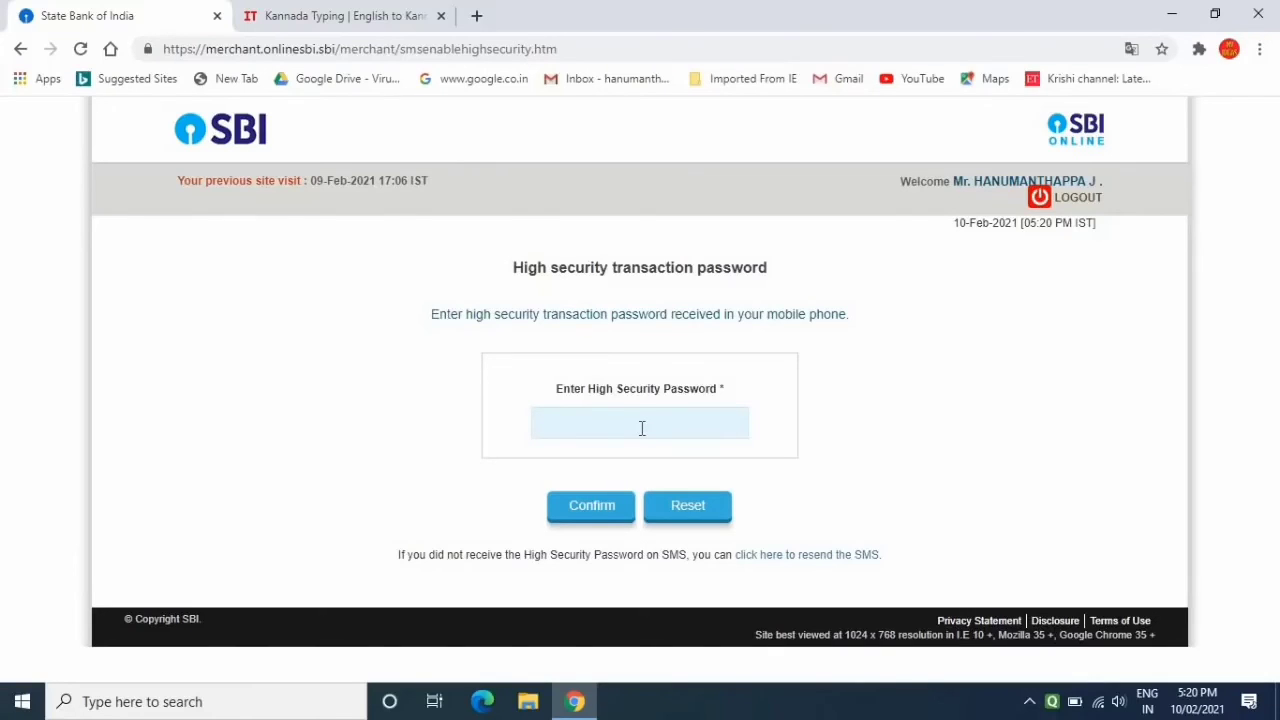
click(590, 519)
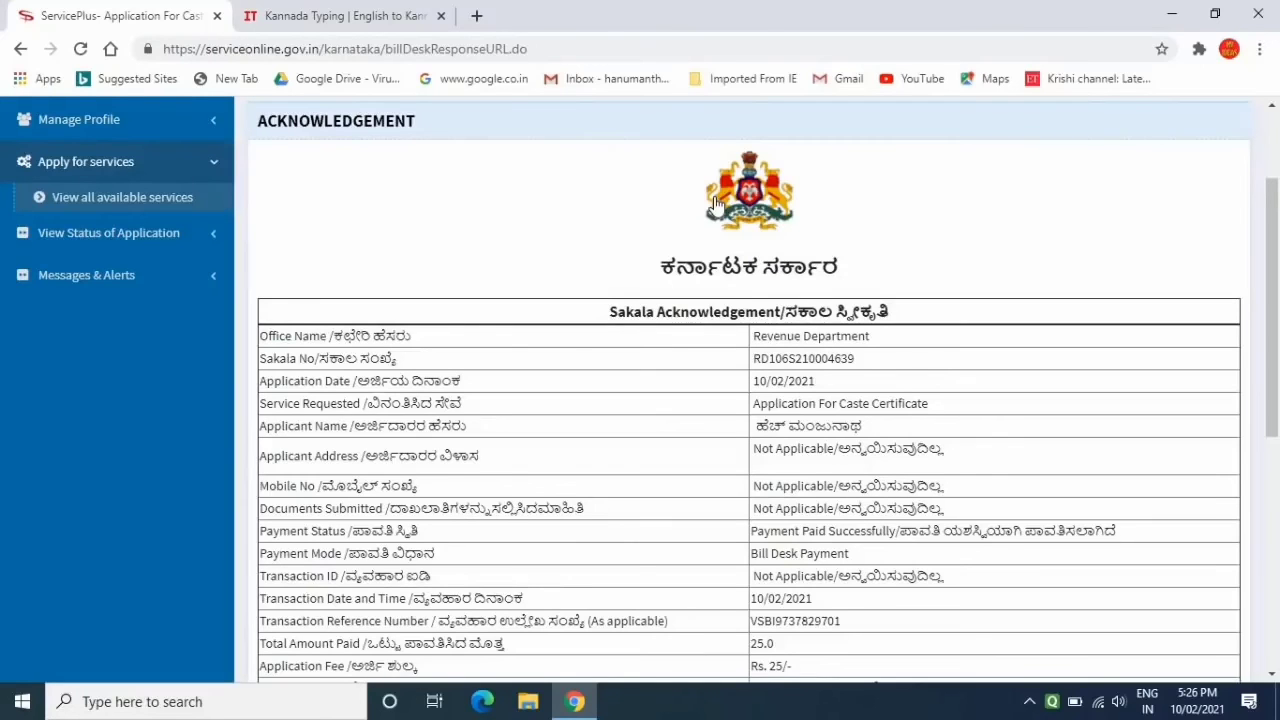
scroll(714, 203, down, 1)
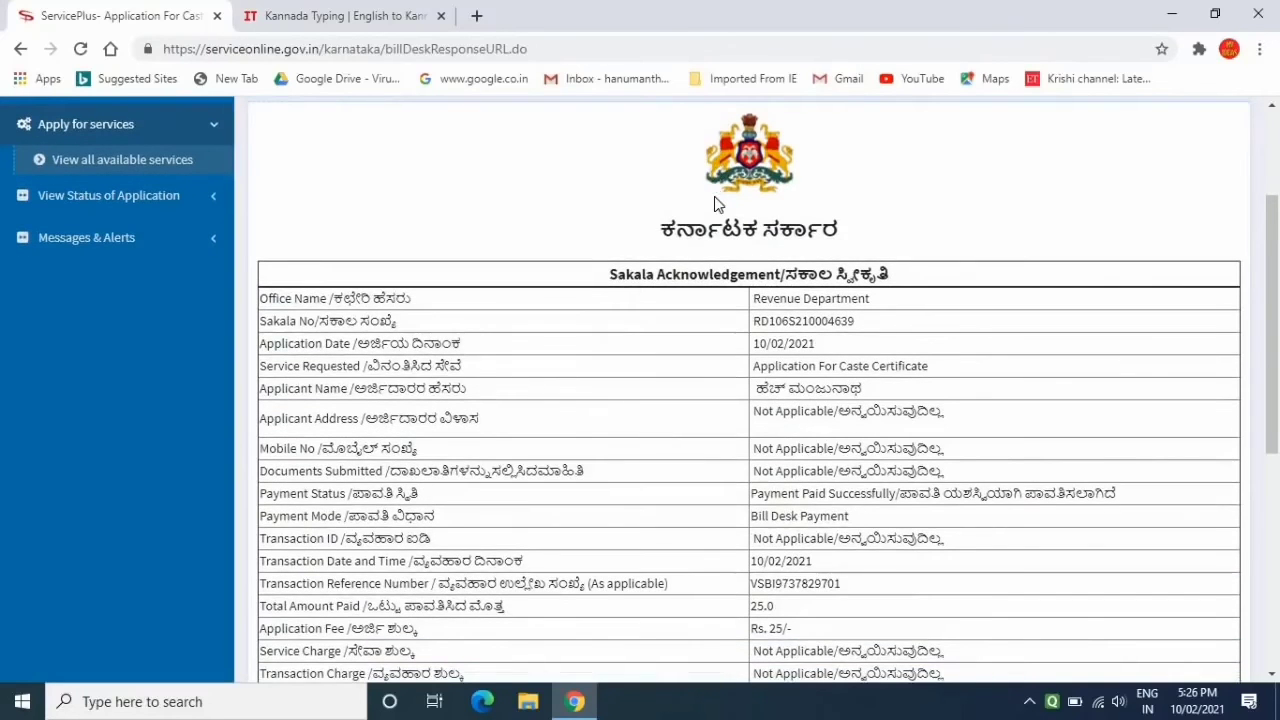
scroll(714, 196, down, 1)
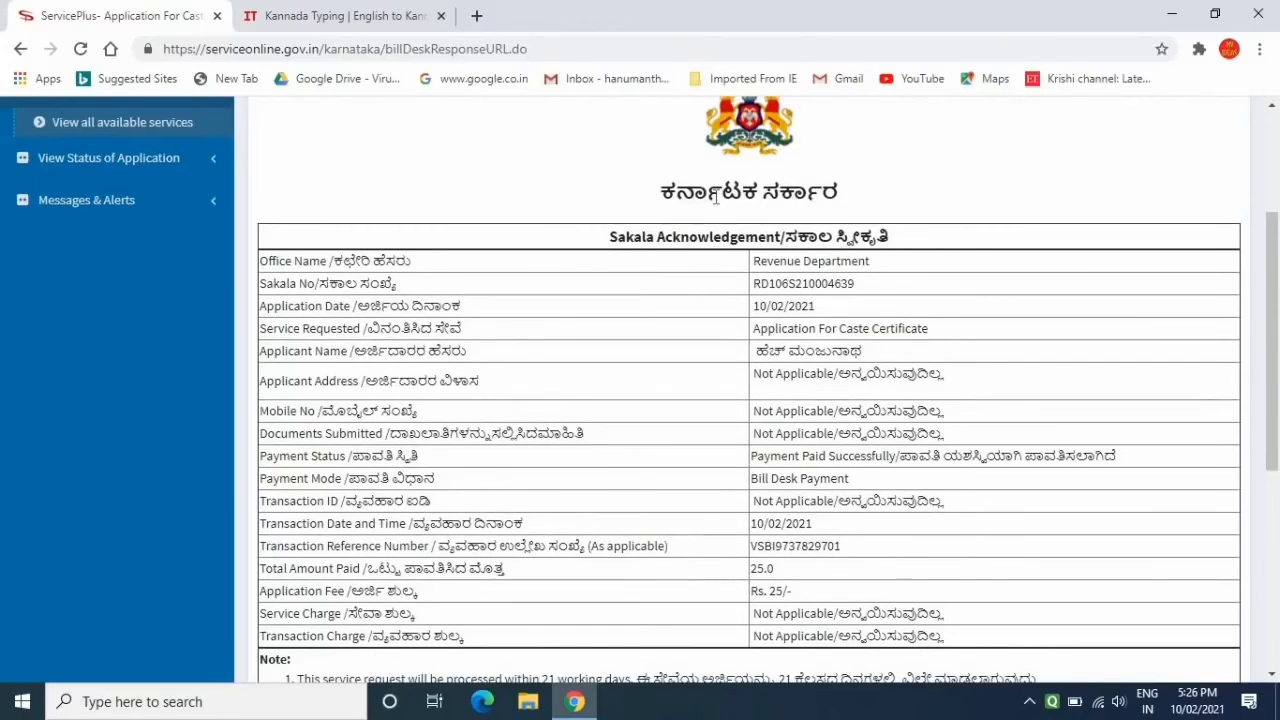
scroll(714, 198, down, 1)
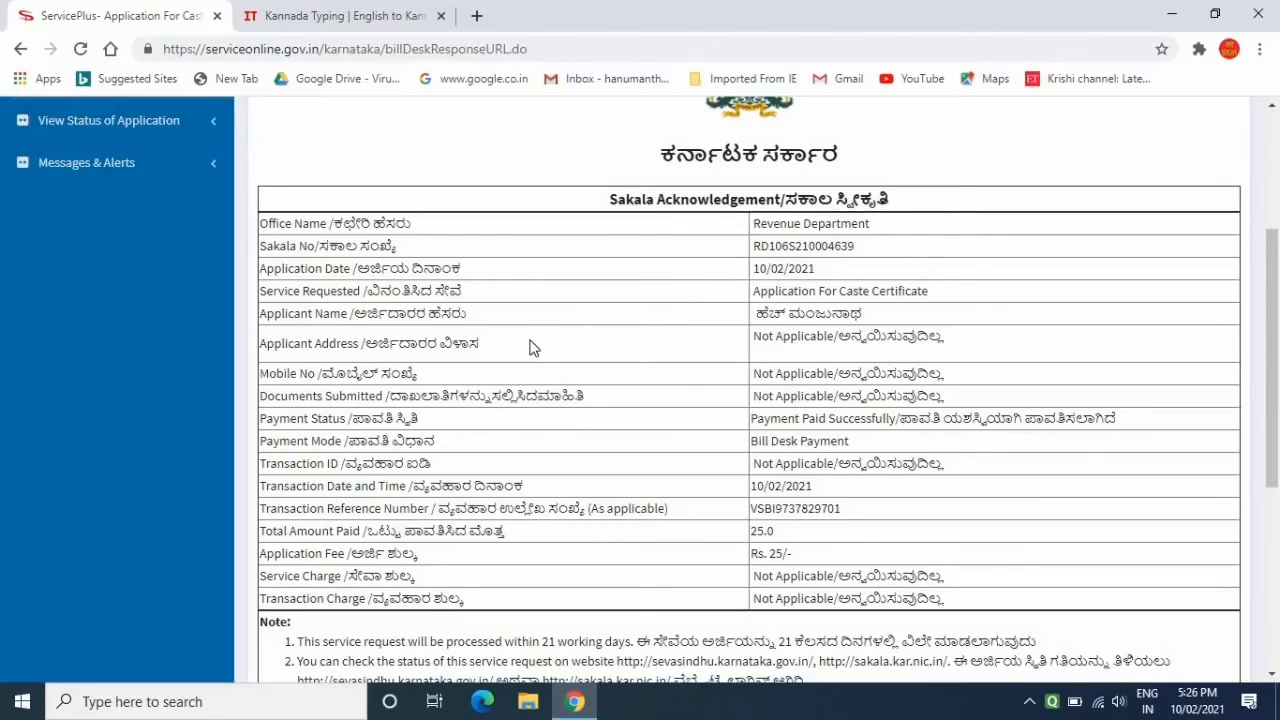
scroll(530, 346, down, 1)
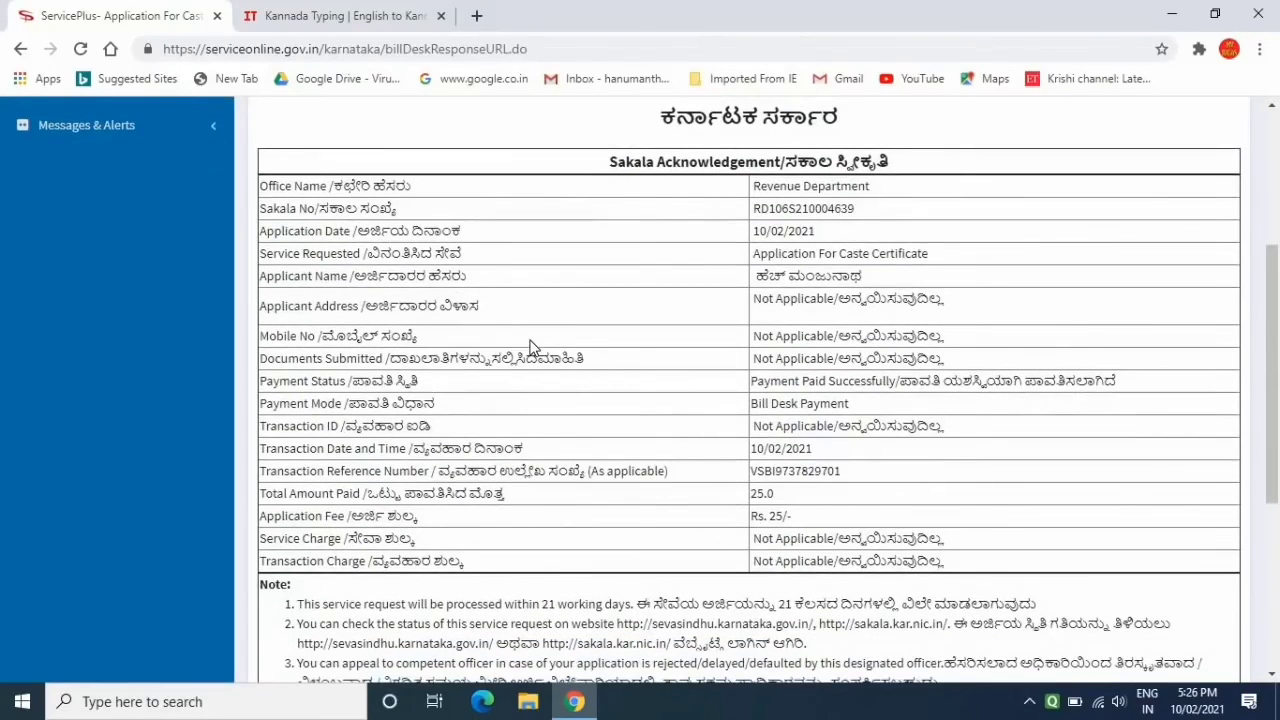
scroll(530, 346, down, 1)
scroll(530, 346, down, 2)
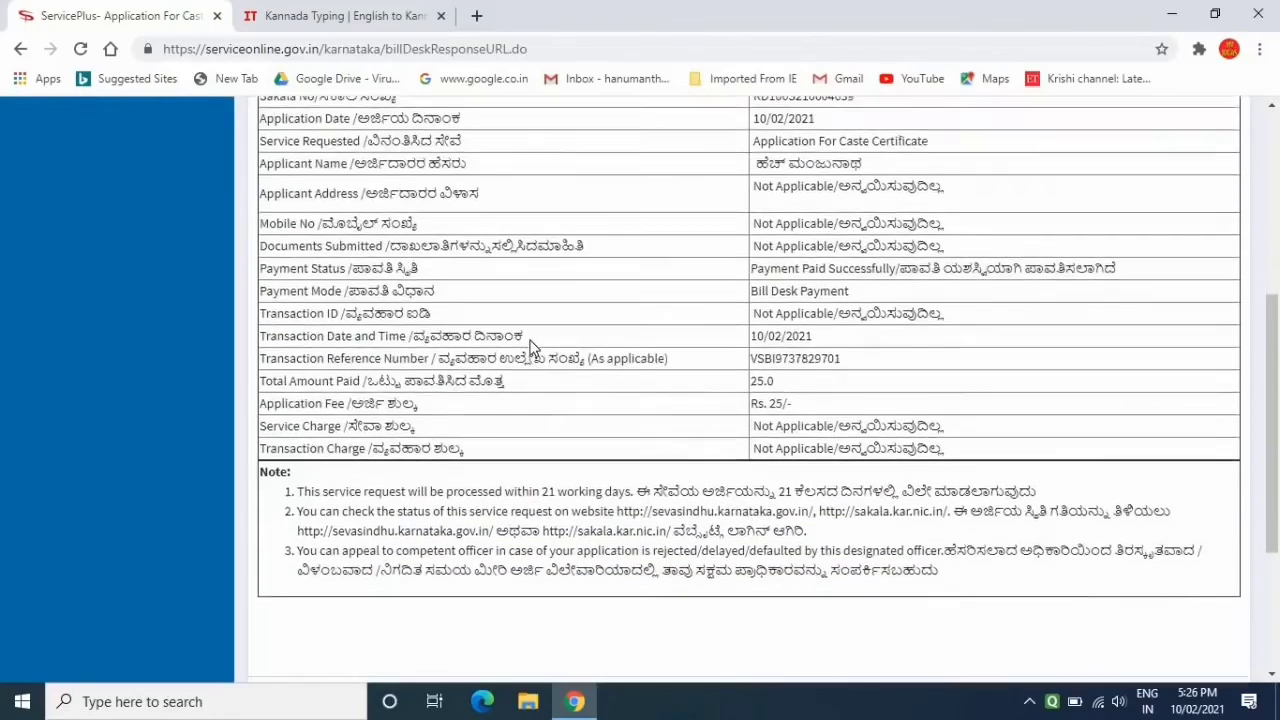
scroll(530, 346, down, 2)
scroll(530, 340, down, 1)
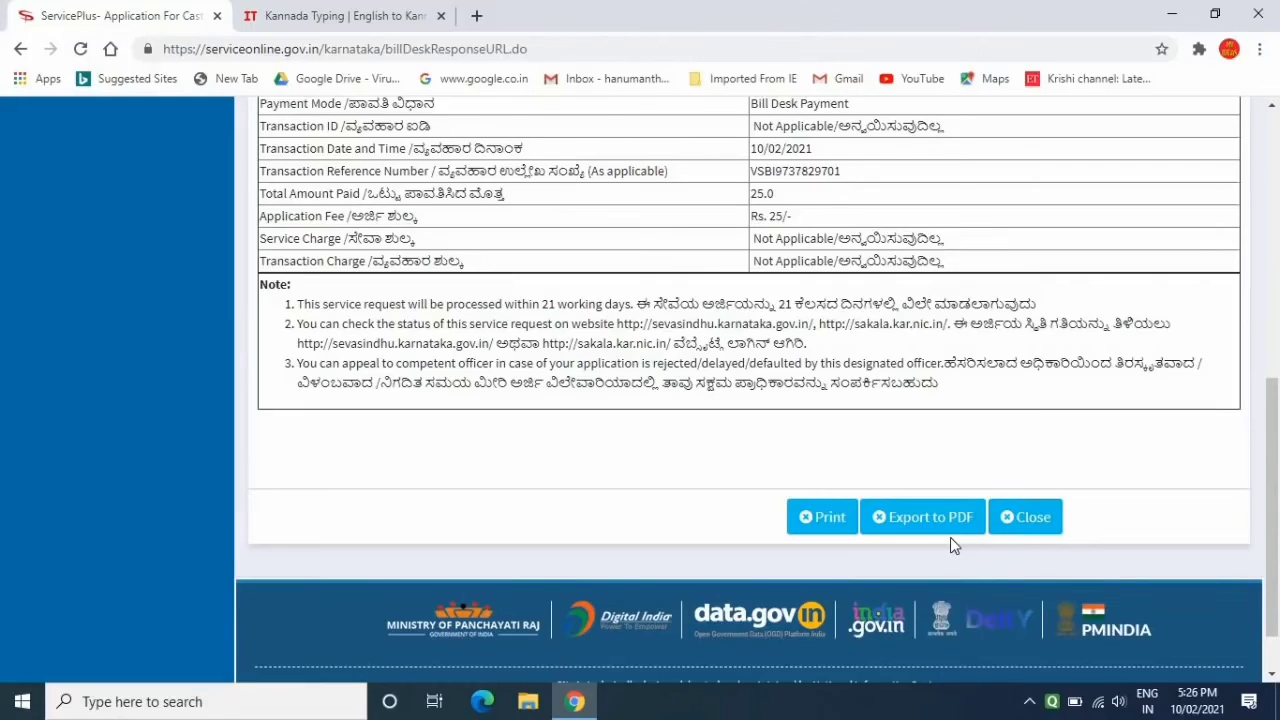
scroll(900, 423, down, 1)
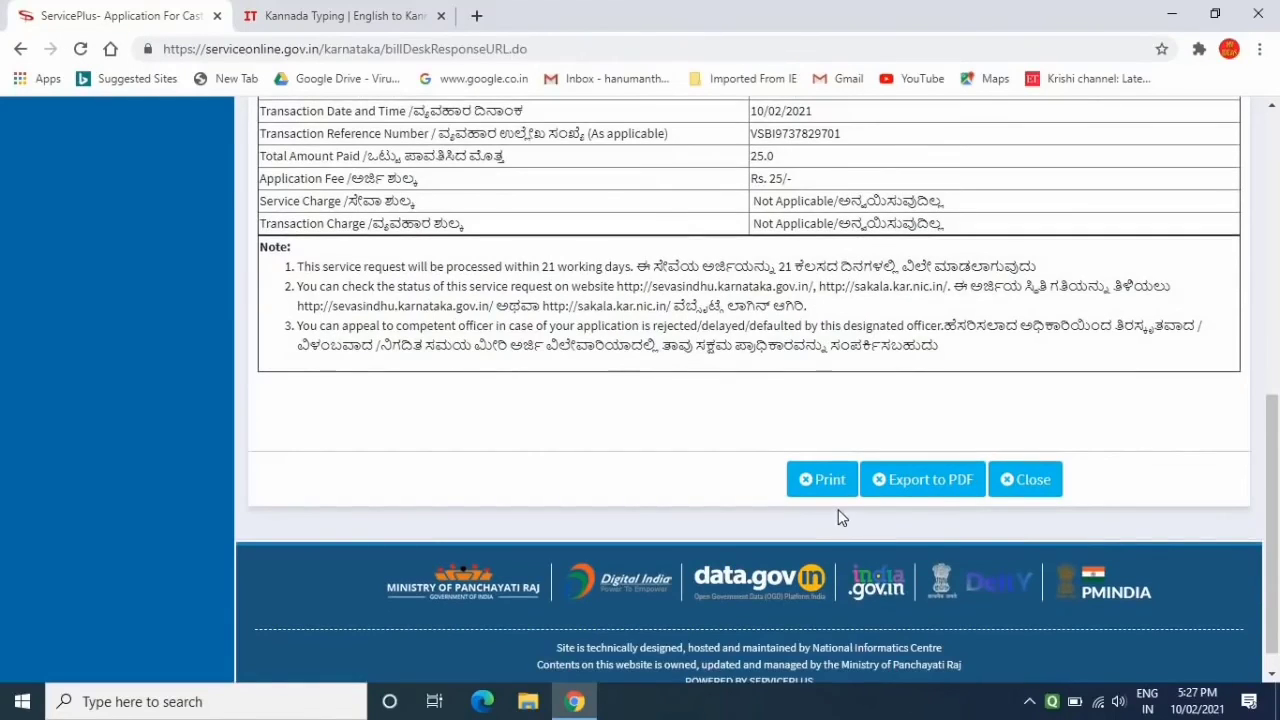
Export the Sakala acknowledgement to PDF and check the downloaded file's options
click(941, 490)
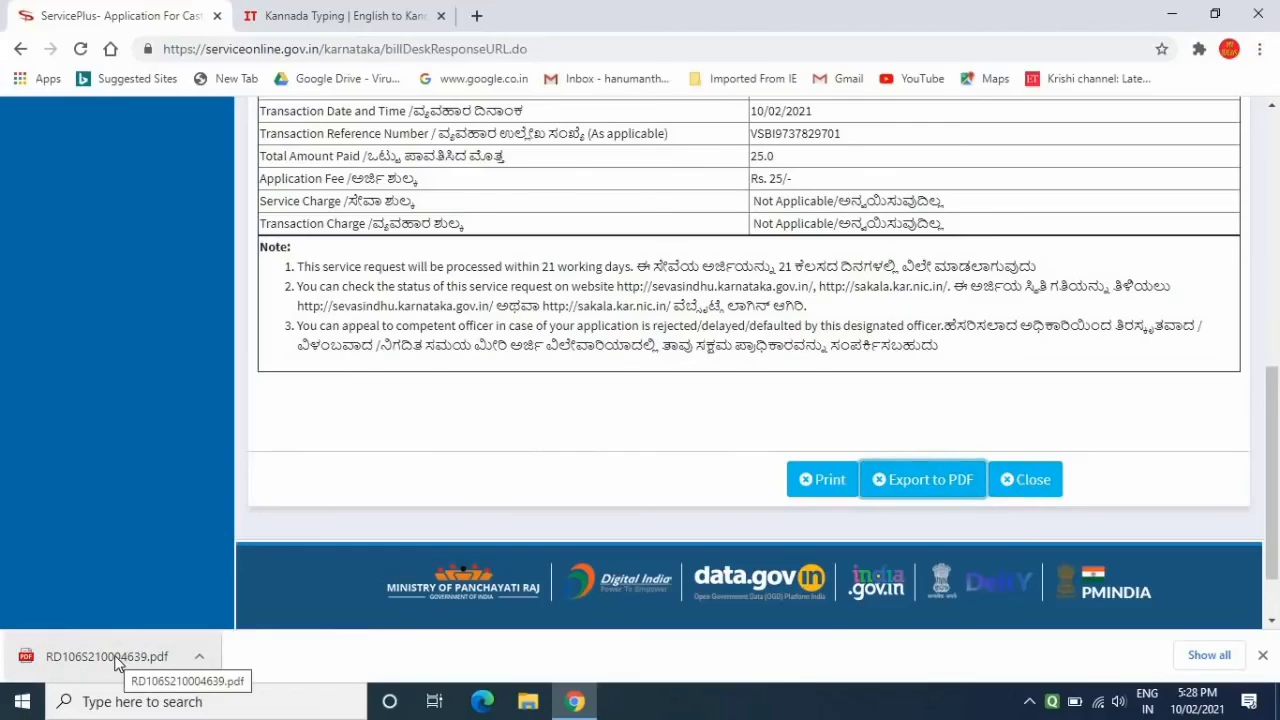
click(201, 657)
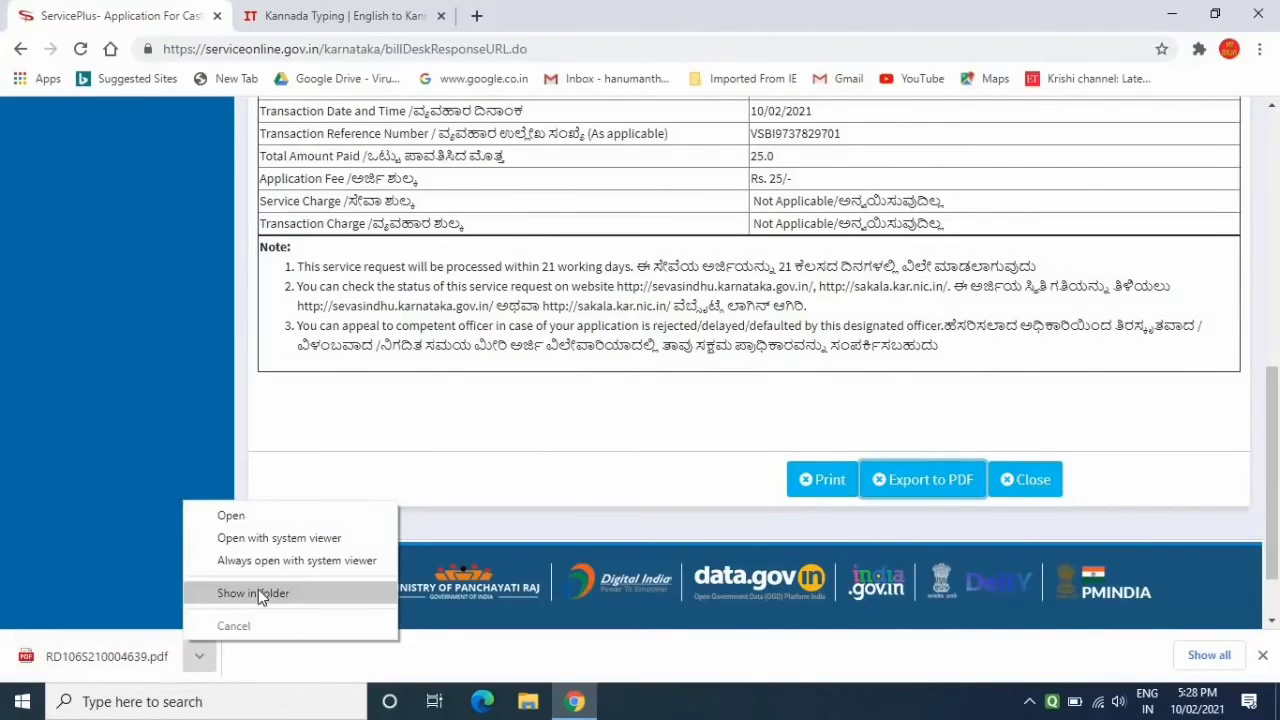
click(1273, 108)
drag(1273, 108, 1273, 108)
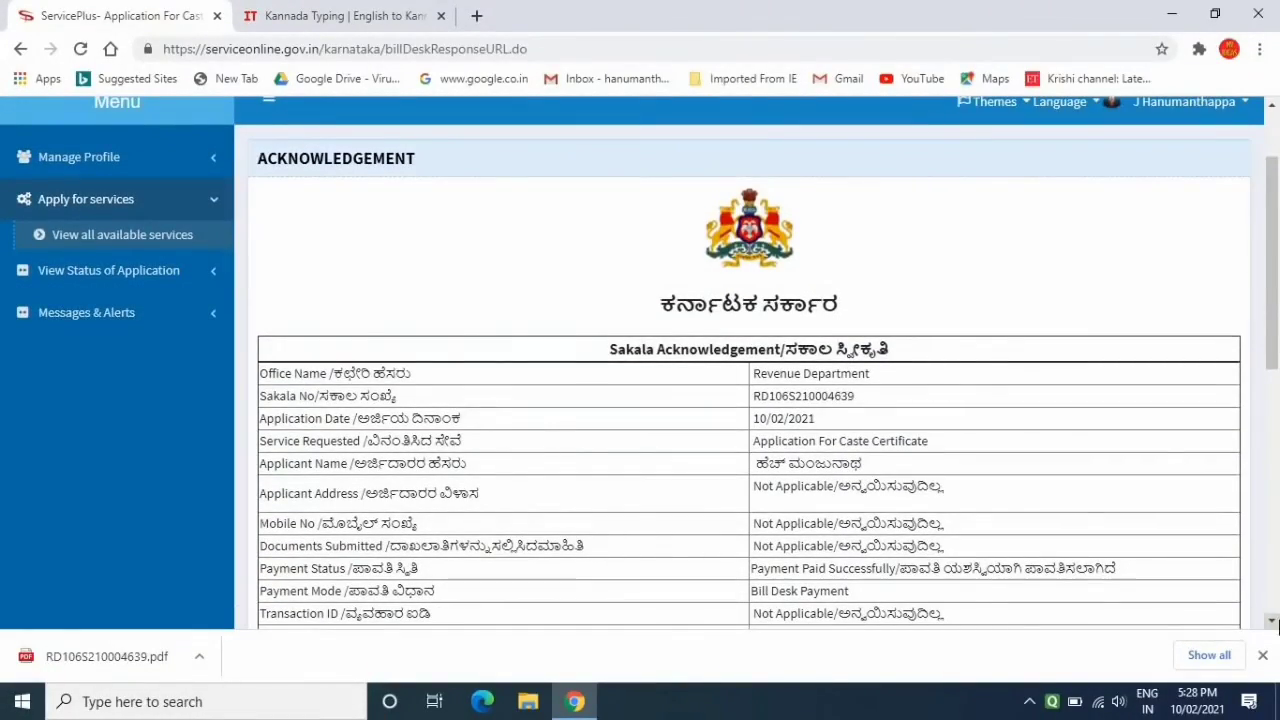
Scroll back to the top of the acknowledgement page
click(1273, 622)
click(1273, 622)
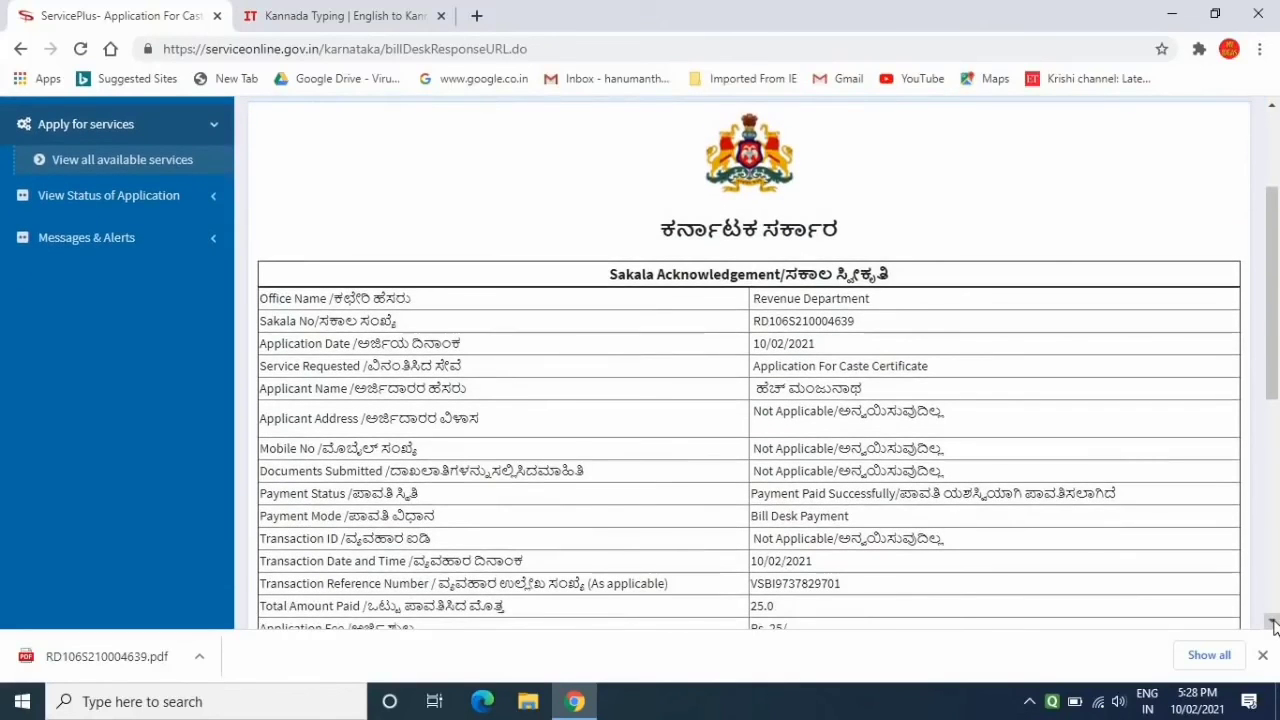
click(1273, 622)
click(1273, 622)
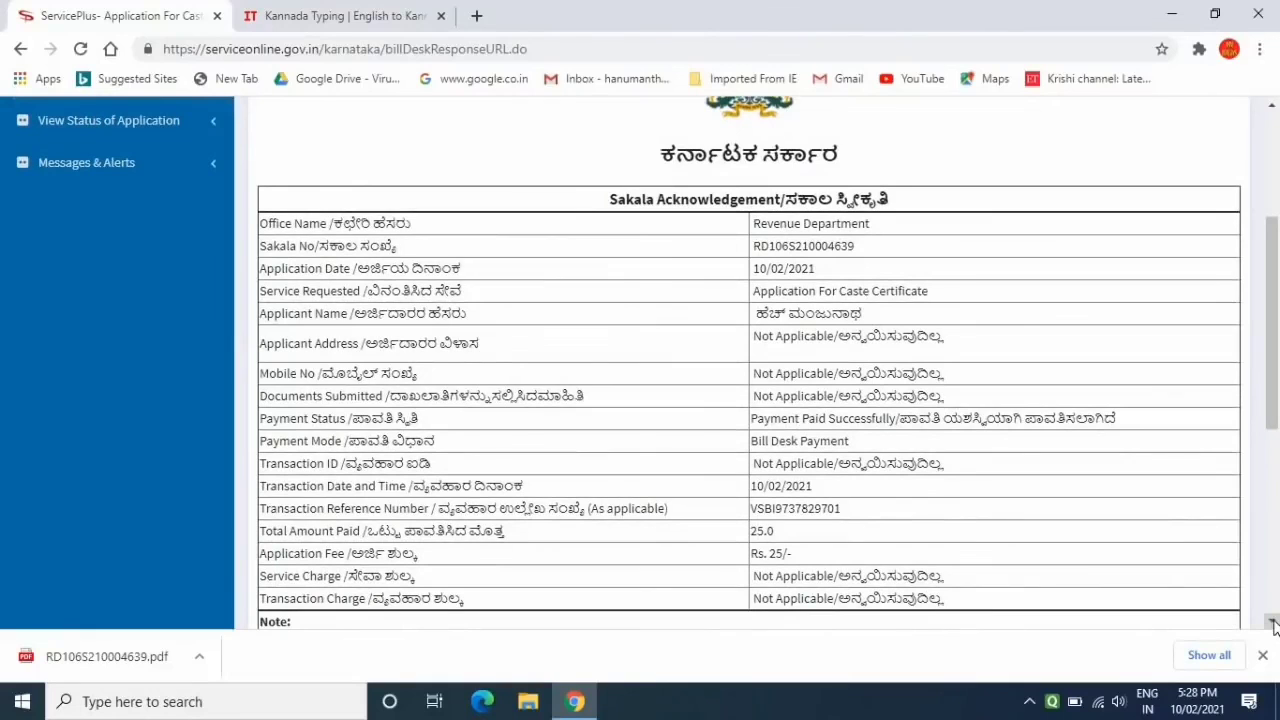
click(1273, 622)
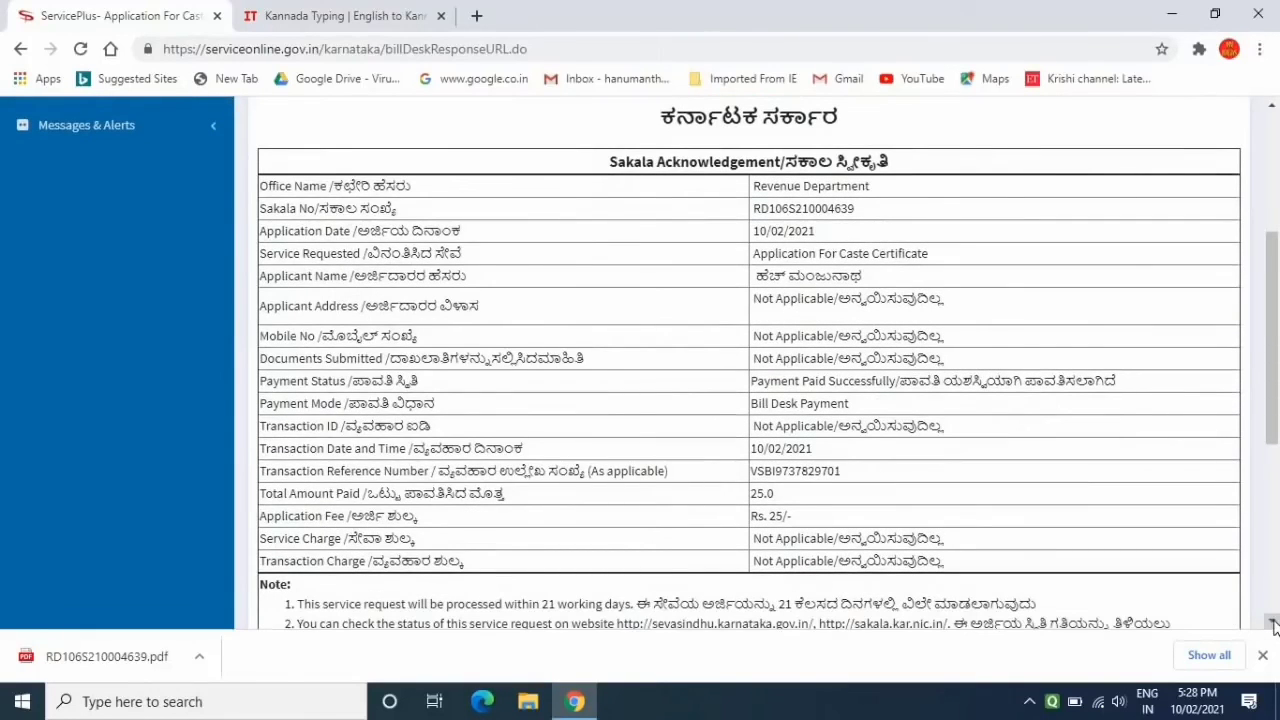
click(1273, 623)
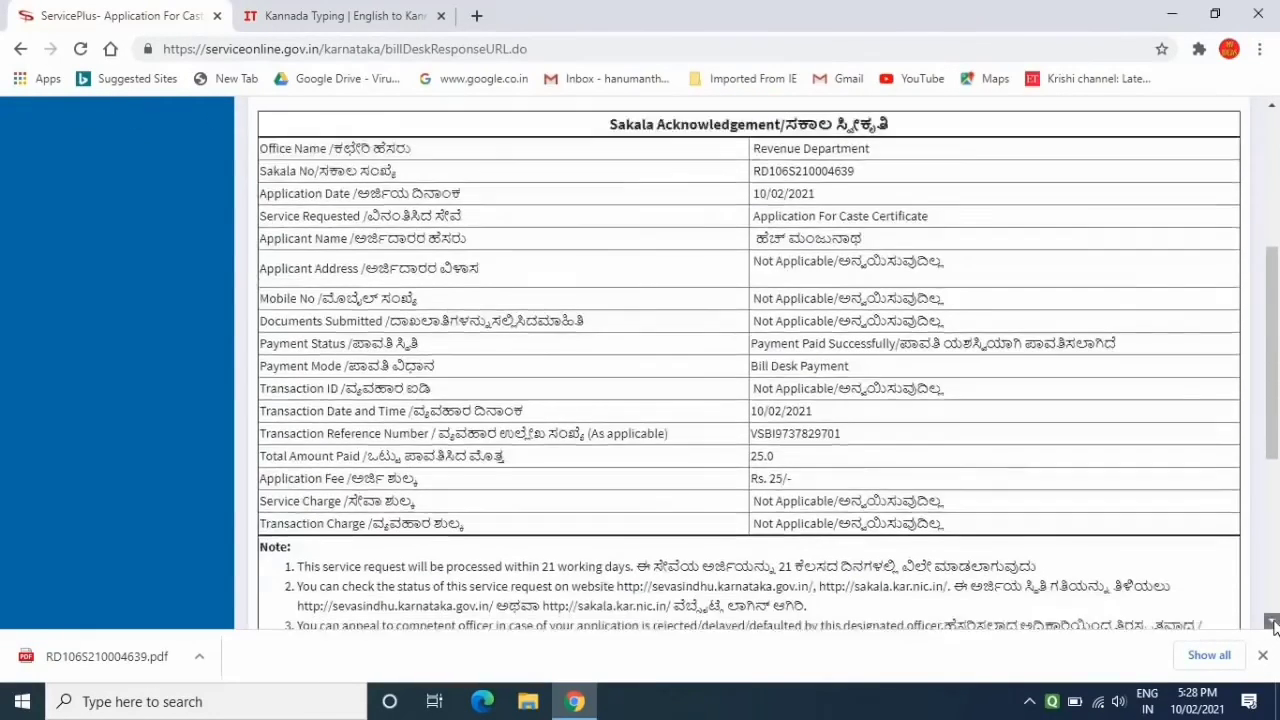
click(1273, 623)
click(1273, 623)
click(1273, 623)
click(1273, 623)
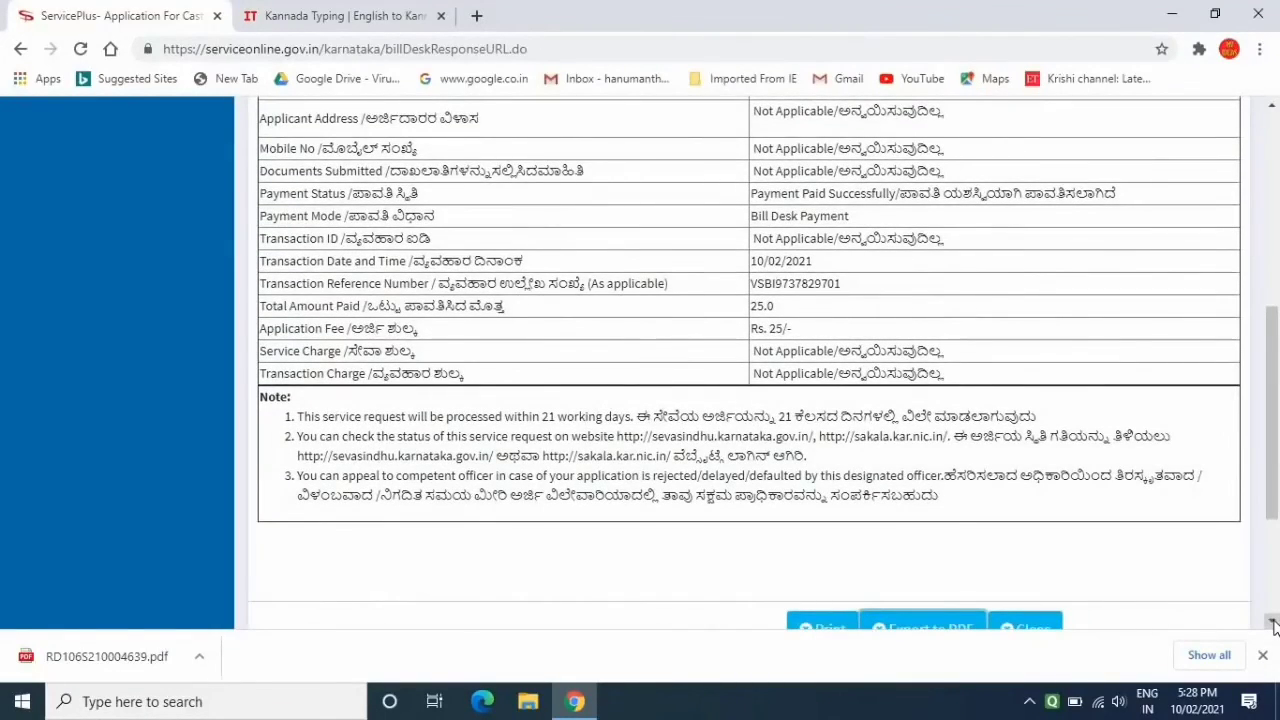
click(1273, 623)
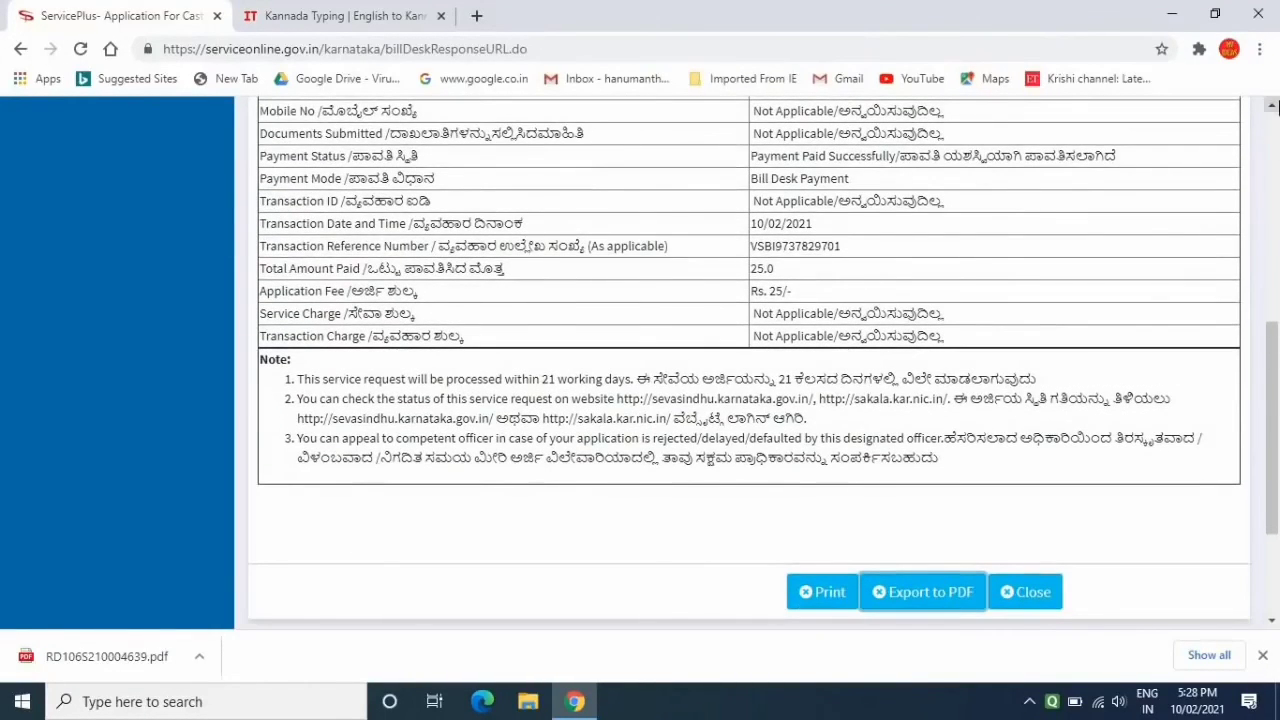
click(1273, 108)
click(1273, 108)
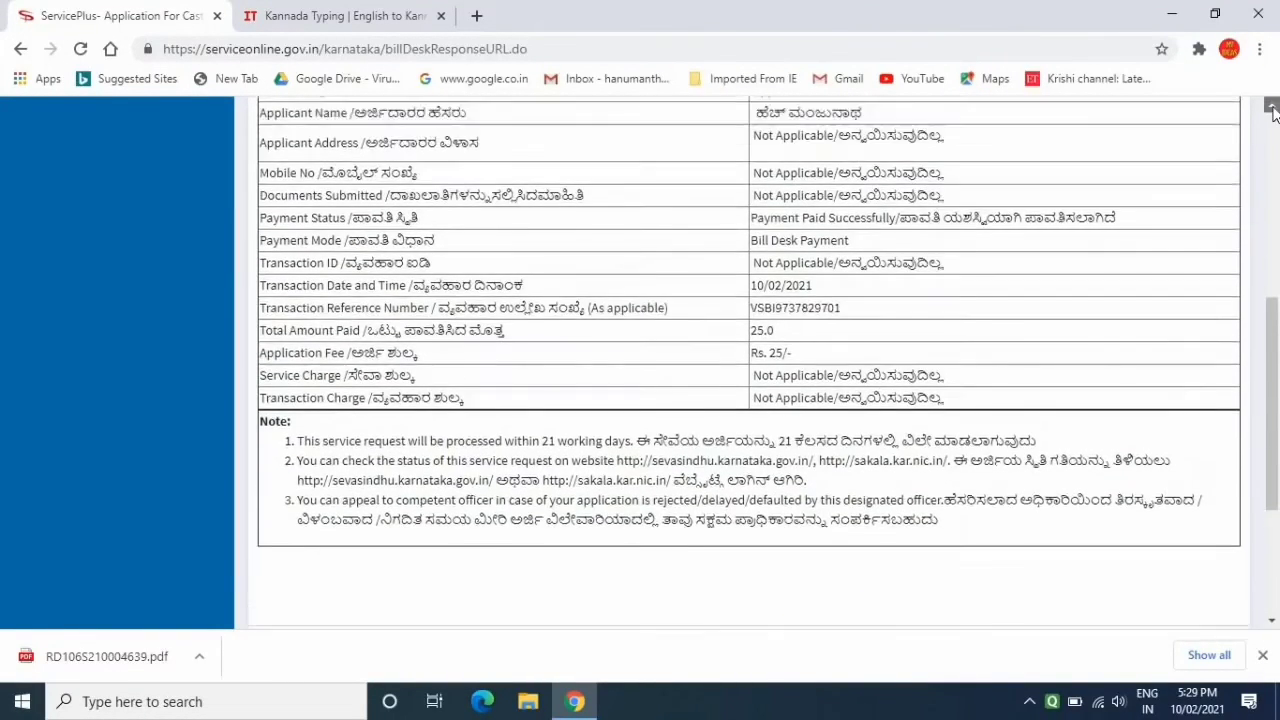
click(1273, 108)
click(1273, 108)
click(1273, 108)
click(1273, 108)
click(1273, 108)
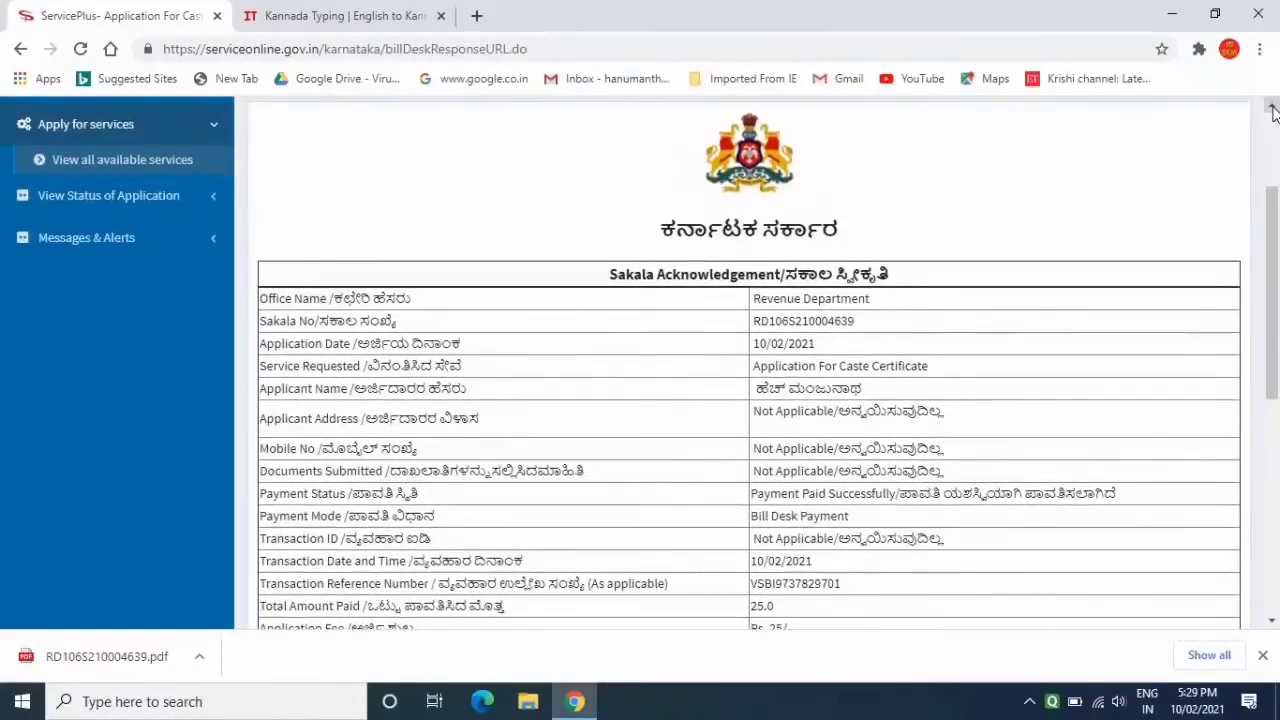
click(1273, 108)
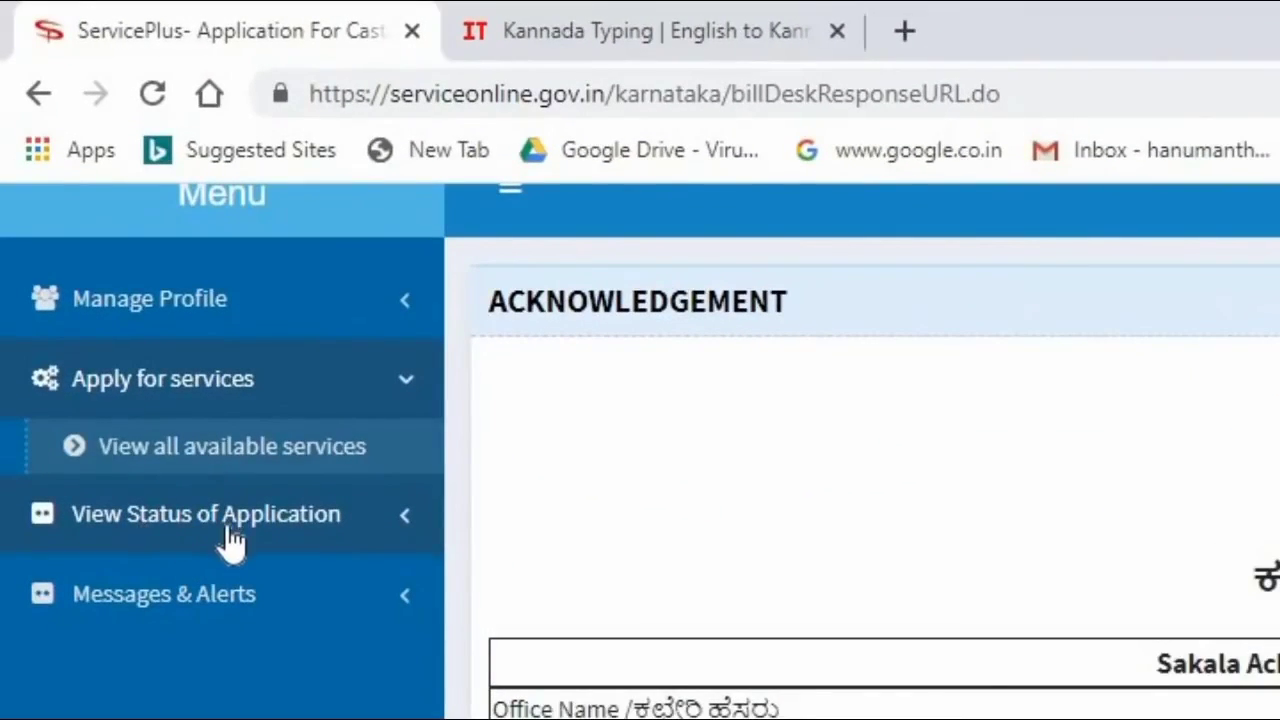
Open Track application status, paste the App Ref No., and fetch its status data
click(297, 533)
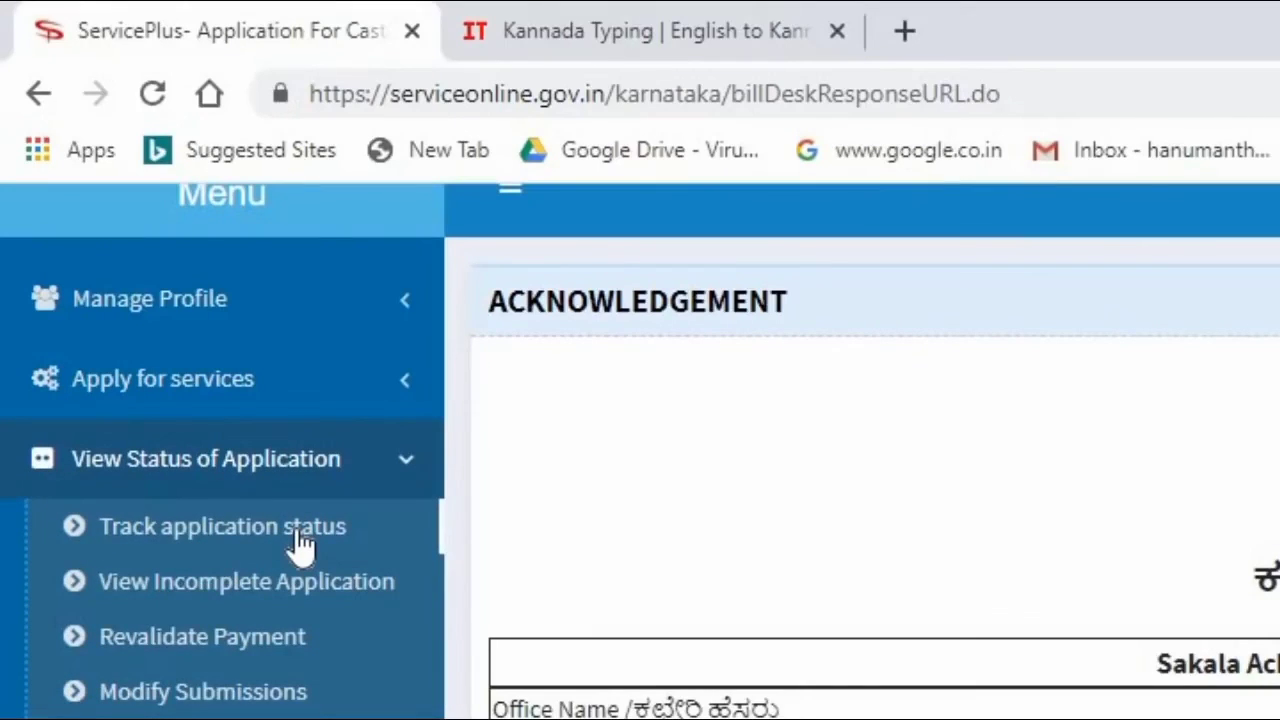
click(297, 533)
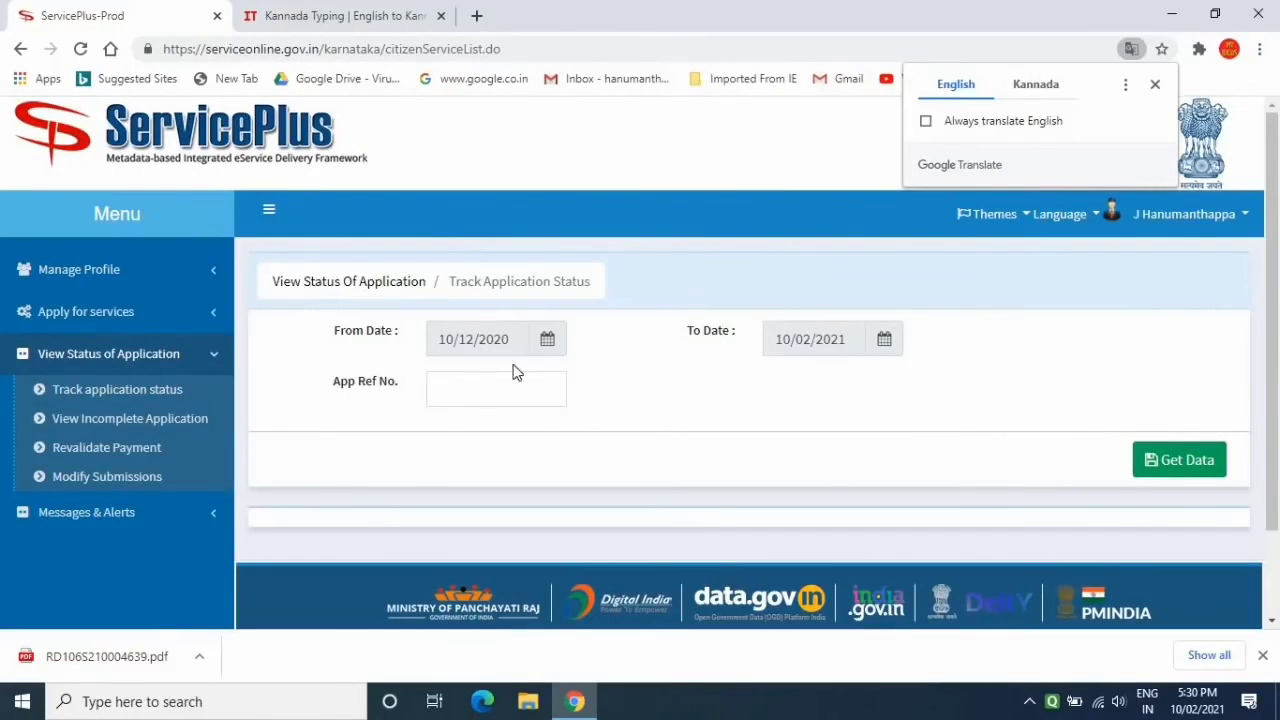
click(465, 389)
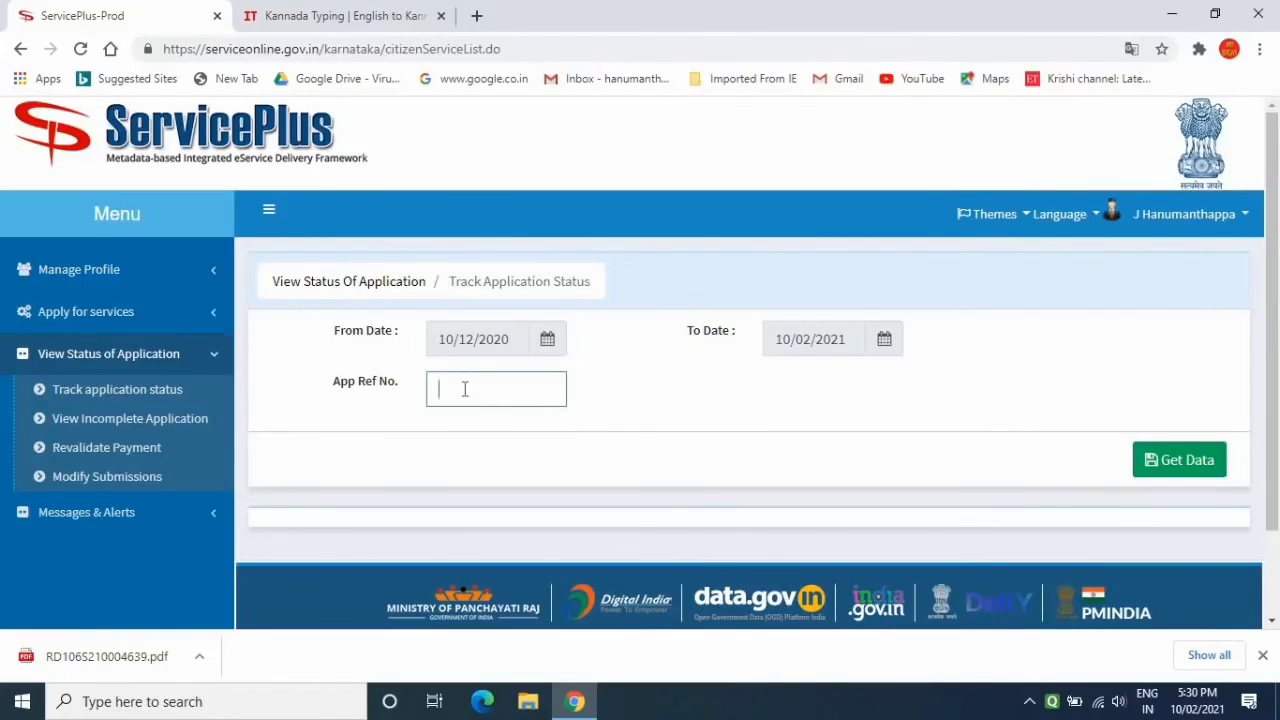
click(1183, 468)
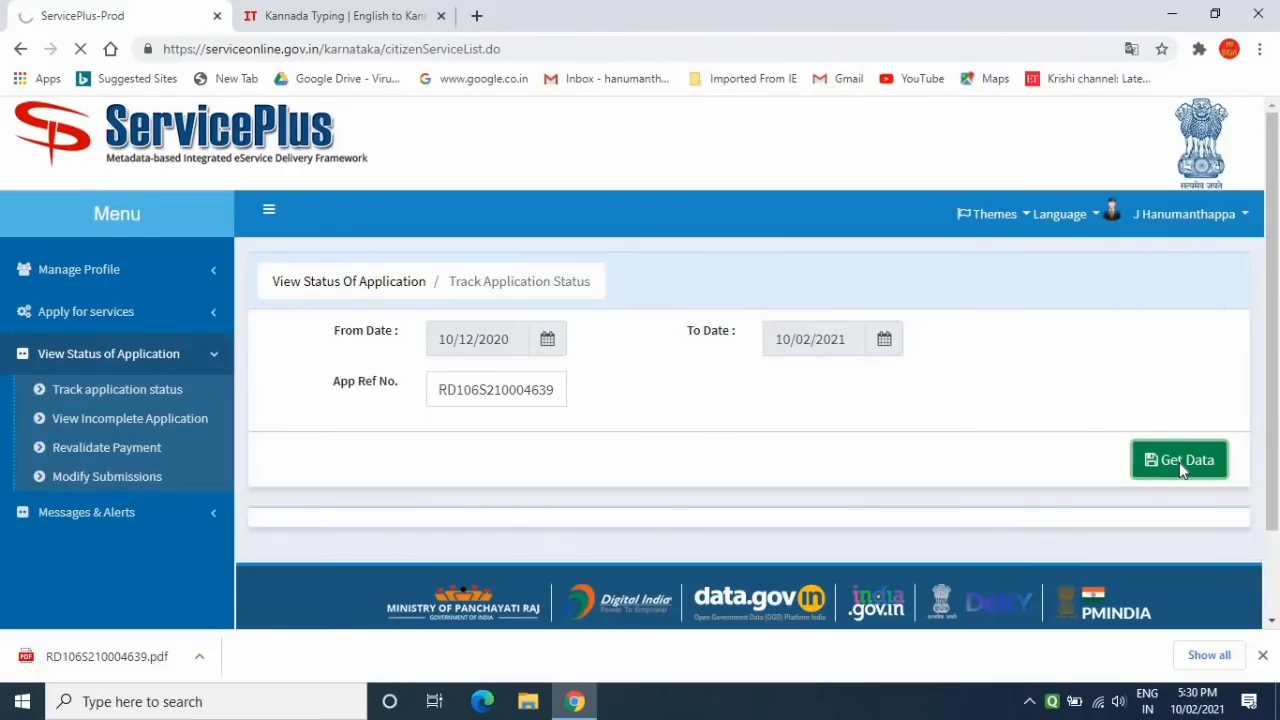
click(1272, 621)
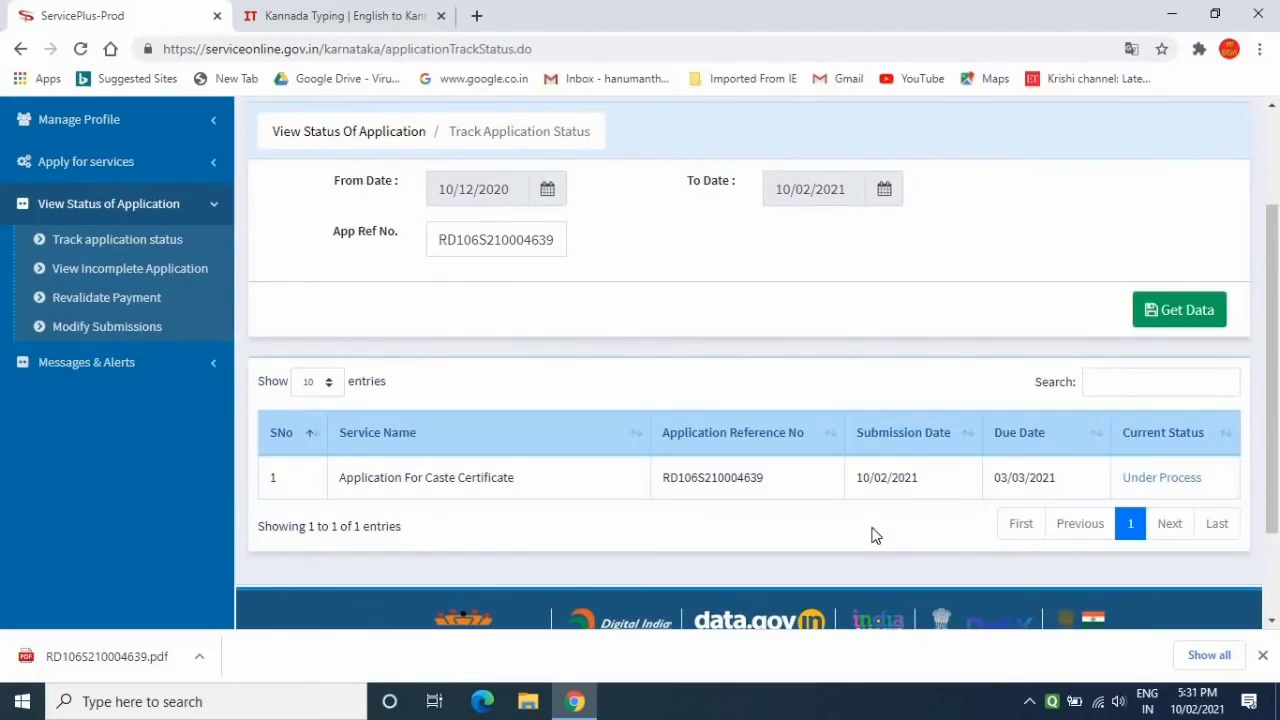